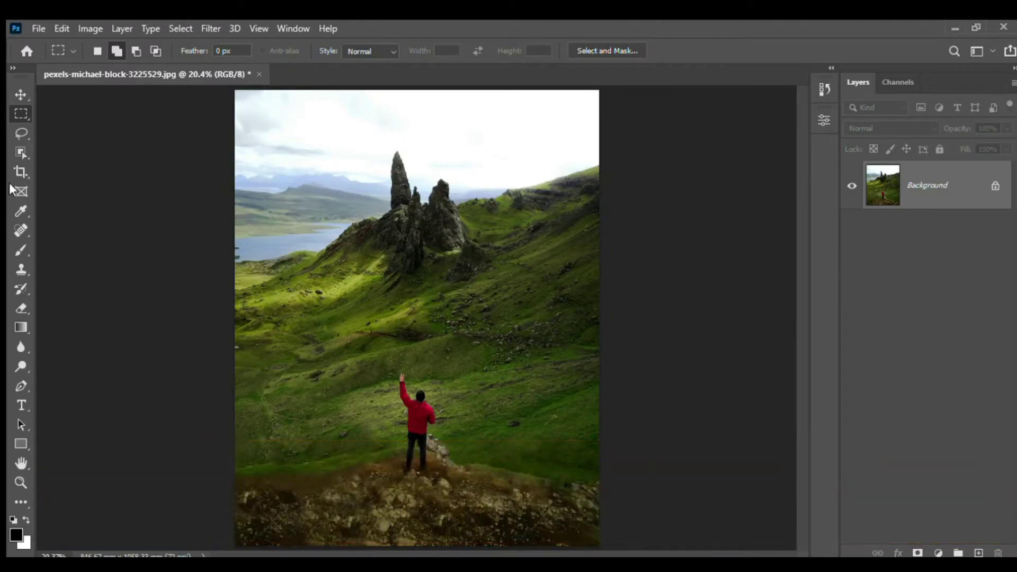
# Pick the Object Selection tool from the toolbar to auto-select areas of the hillside.
pyautogui.click(19, 152)
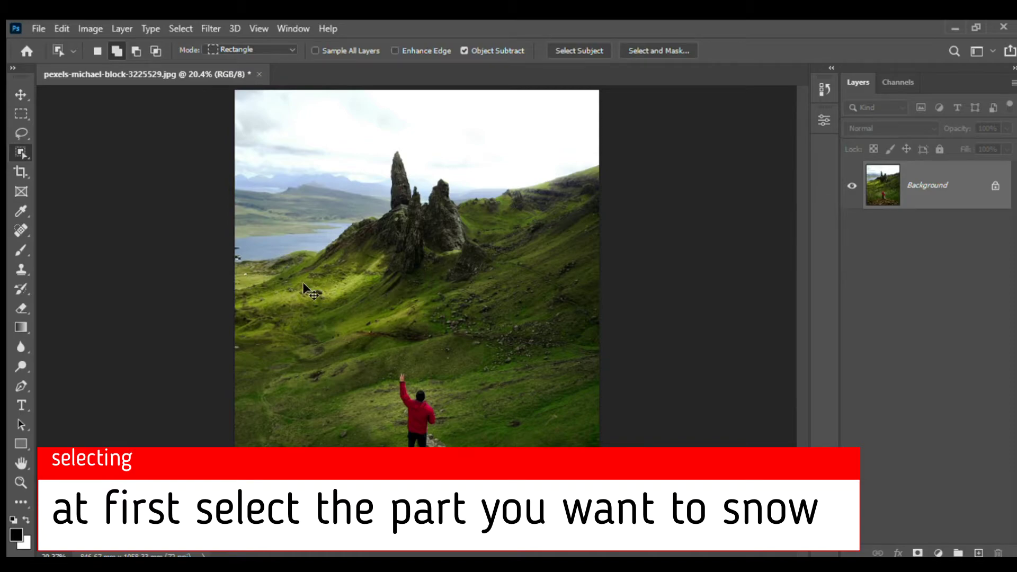
# Select the grassy ridge above the loch and the dark ridge slope, subtracting unwanted patches.
pyautogui.scroll(5, 303, 282)
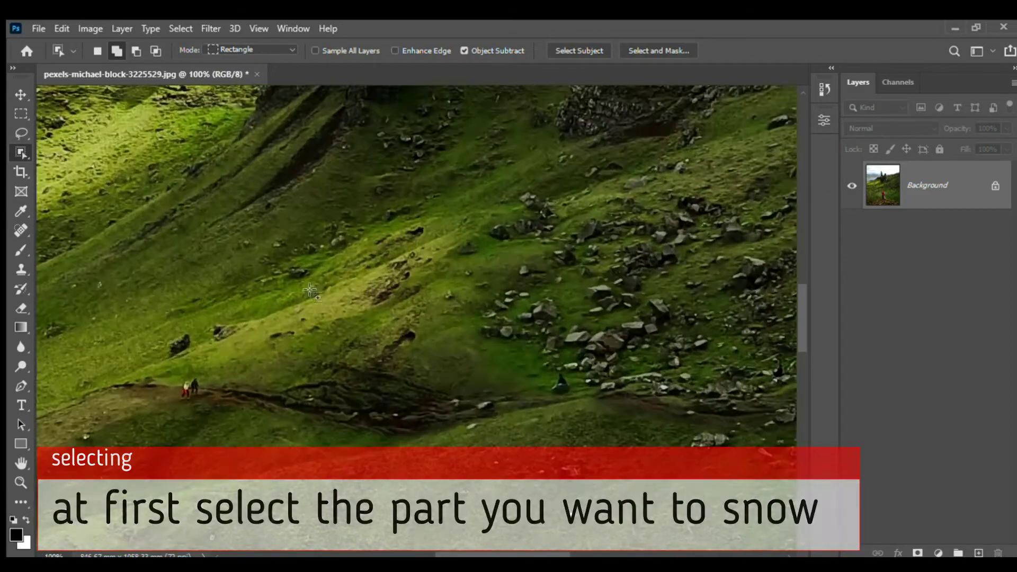
pyautogui.moveTo(295, 291)
pyautogui.mouseDown()
pyautogui.moveTo(500, 370)
pyautogui.moveTo(743, 186)
pyautogui.moveTo(592, 334)
pyautogui.moveTo(579, 423)
pyautogui.mouseUp()
pyautogui.moveTo(228, 283); pyautogui.dragTo(512, 306)
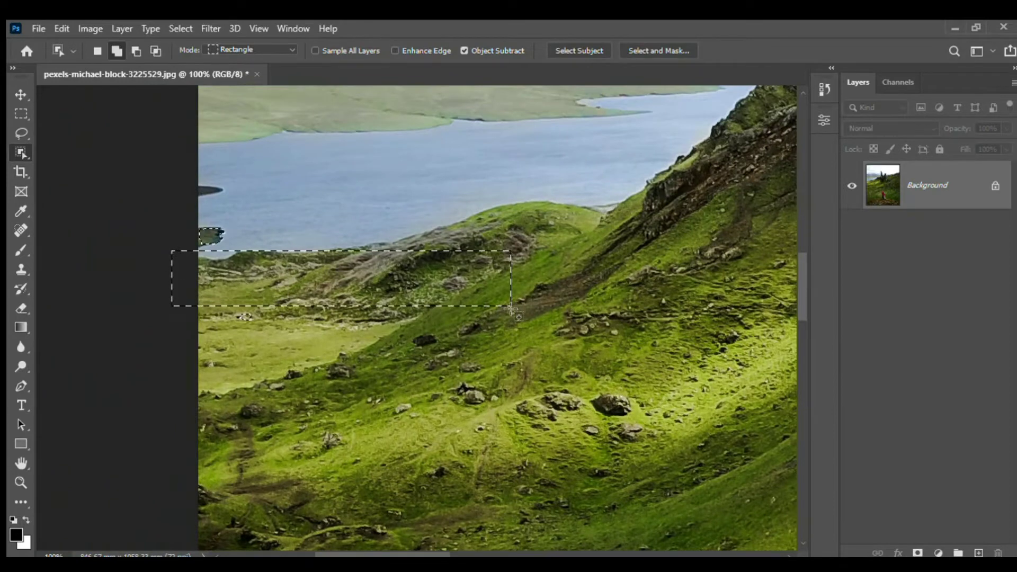
pyautogui.moveTo(188, 234); pyautogui.dragTo(546, 303)
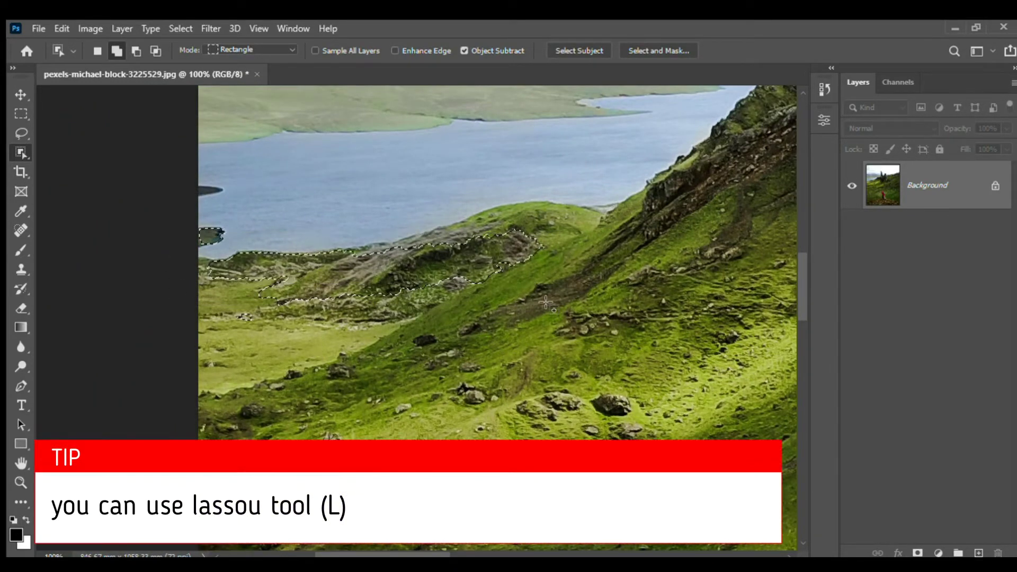
pyautogui.hscroll(3, 336, 325)
pyautogui.scroll(2, 218, 291)
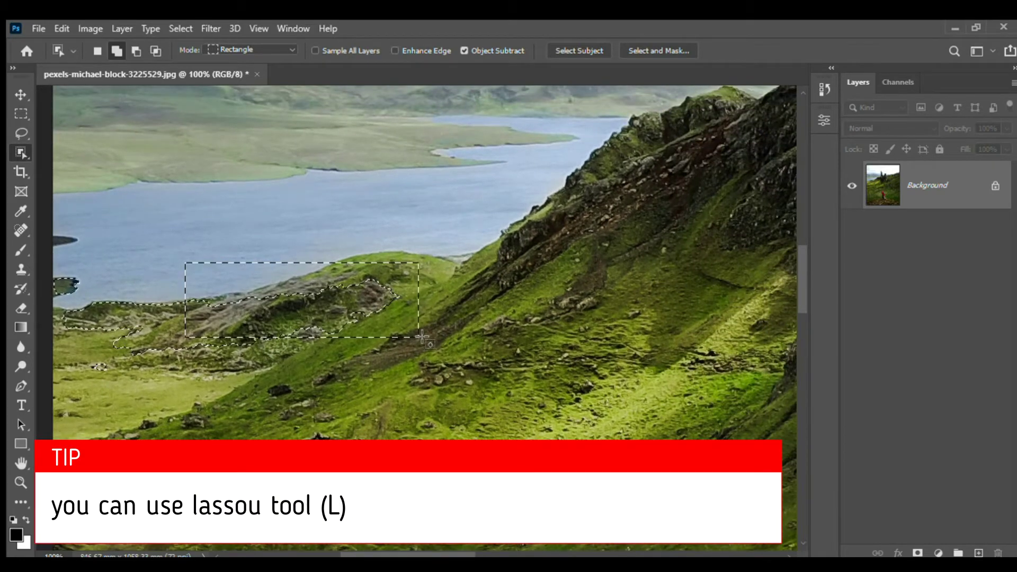
pyautogui.moveTo(422, 337); pyautogui.dragTo(375, 334)
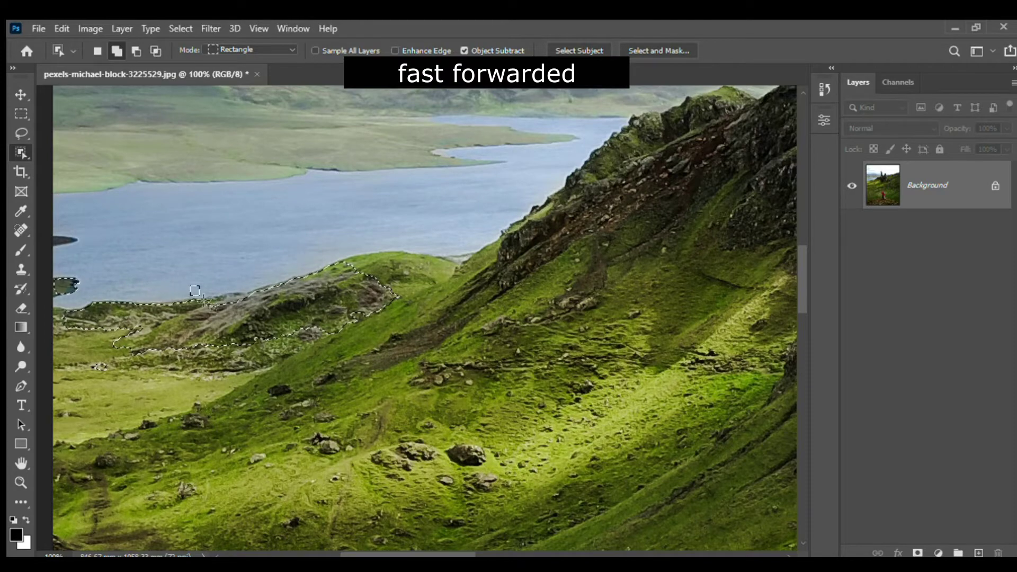
pyautogui.hscroll(2, 324, 356)
pyautogui.moveTo(185, 236); pyautogui.dragTo(448, 344)
pyautogui.moveTo(159, 257); pyautogui.dragTo(268, 295)
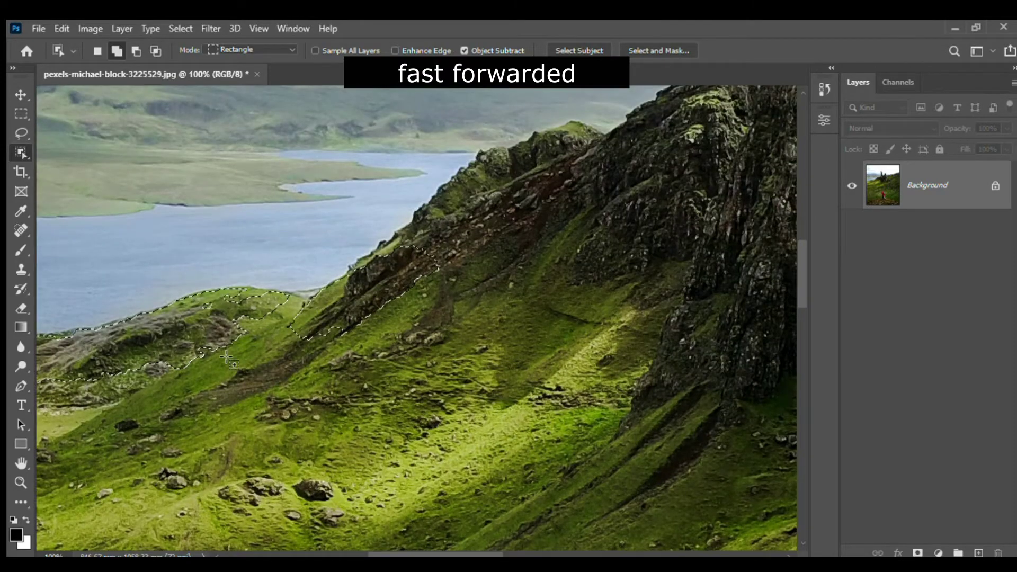
pyautogui.moveTo(428, 275); pyautogui.dragTo(375, 418)
pyautogui.moveTo(307, 347); pyautogui.dragTo(527, 416)
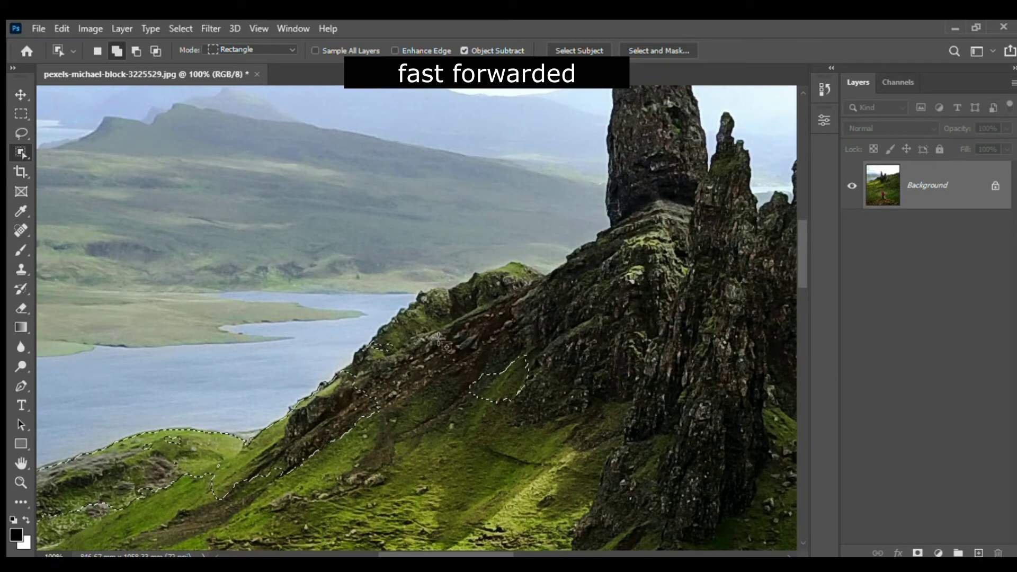
# Add the ridge beneath the rock pinnacles, undoing a stray loch-edge hill, then fit the photo.
pyautogui.scroll(2, 425, 448)
pyautogui.hscroll(1, 425, 448)
pyautogui.moveTo(476, 497); pyautogui.dragTo(475, 497)
pyautogui.moveTo(365, 453); pyautogui.dragTo(366, 459)
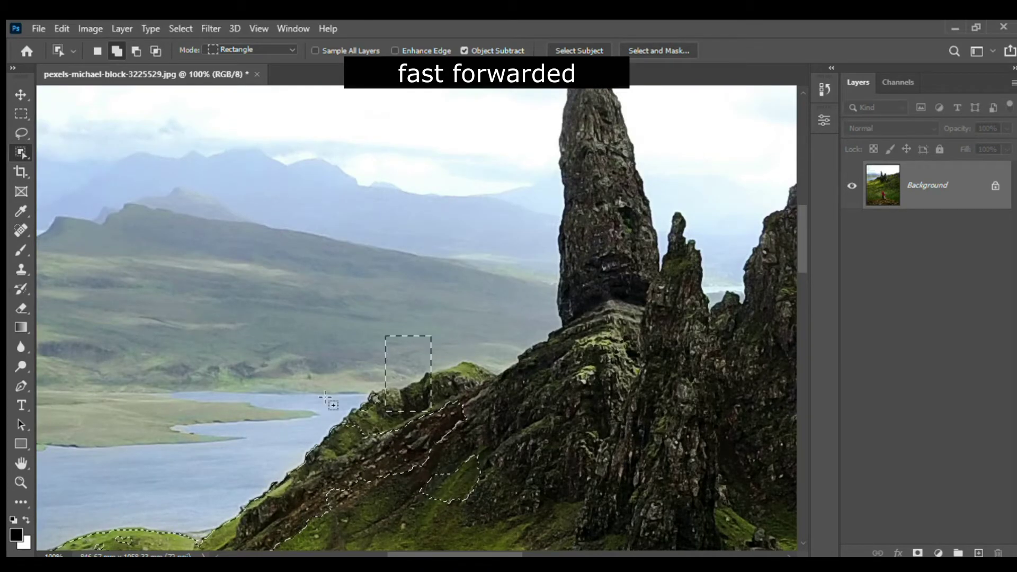
pyautogui.moveTo(208, 295); pyautogui.dragTo(380, 454)
pyautogui.hotkey('ctrl', 'z')
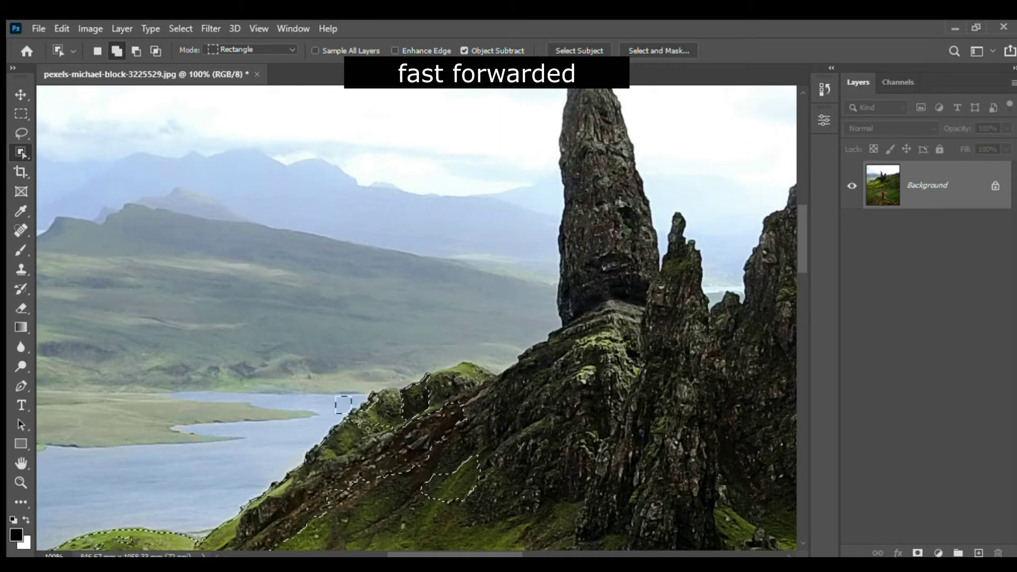
pyautogui.moveTo(313, 160); pyautogui.dragTo(409, 420)
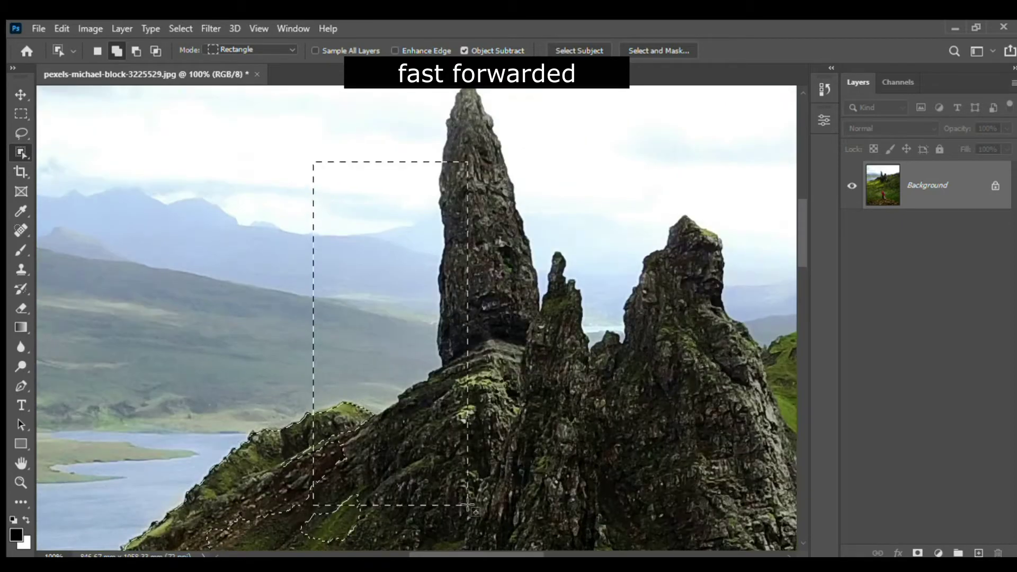
pyautogui.moveTo(286, 444); pyautogui.dragTo(449, 525)
pyautogui.scroll(5, 365, 465)
pyautogui.hotkey('ctrl', '-')
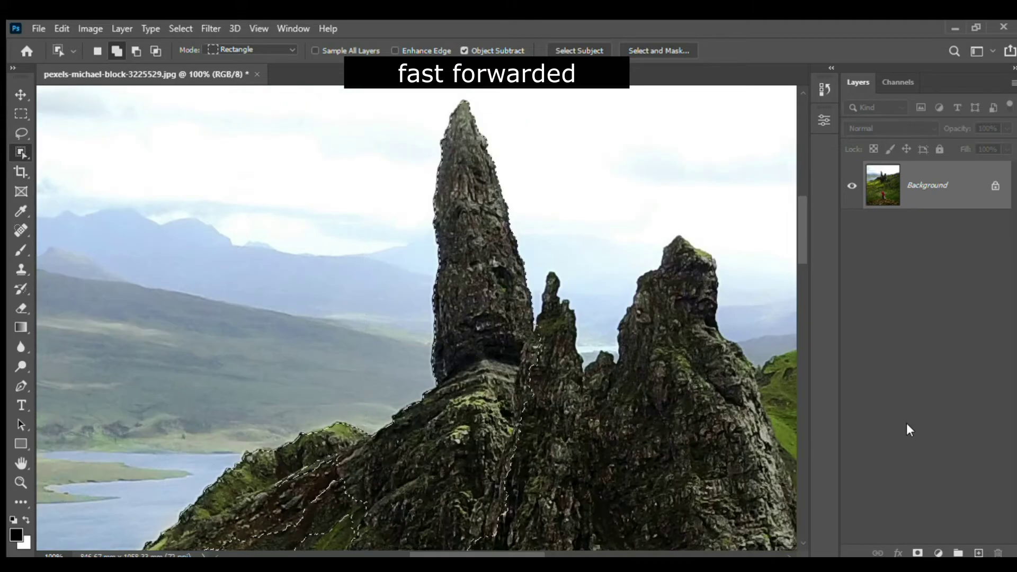
pyautogui.hotkey('ctrl', '0')
pyautogui.moveTo(407, 177); pyautogui.dragTo(524, 229)
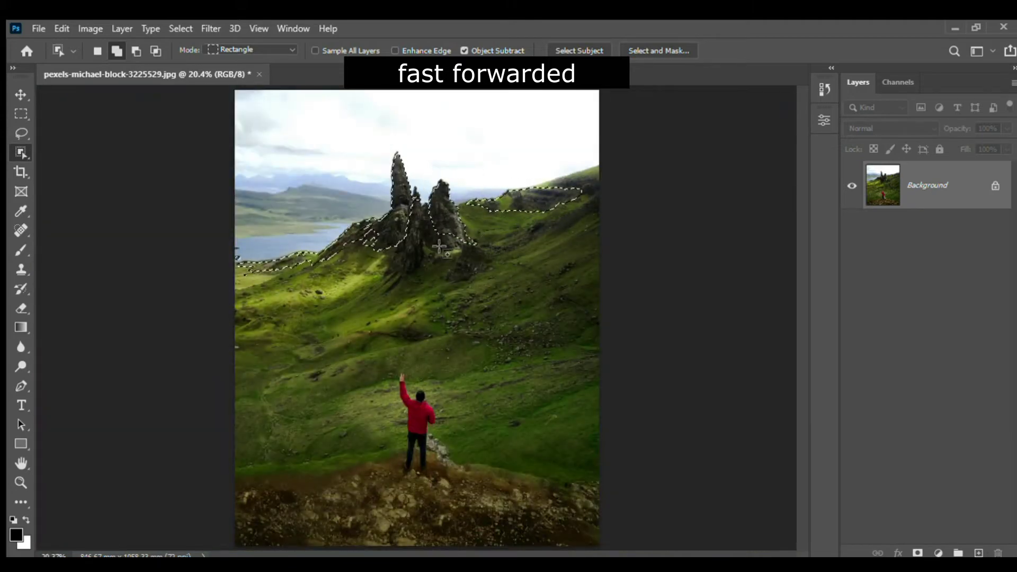
# Add the rock pinnacles and a lower-middle area with the Lasso, trimming below the pinnacles.
pyautogui.moveTo(449, 190); pyautogui.dragTo(480, 224)
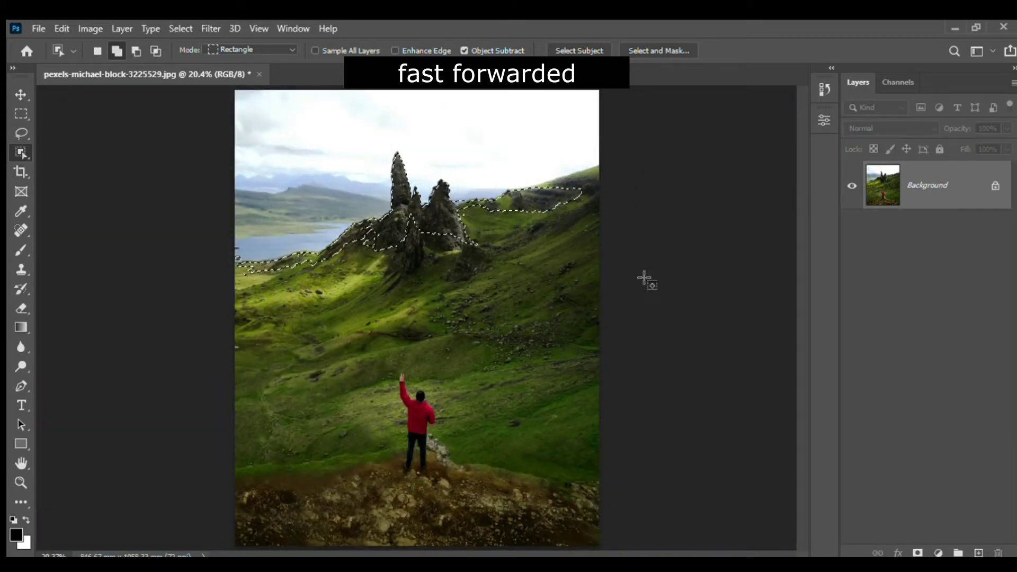
pyautogui.scroll(5, 479, 218)
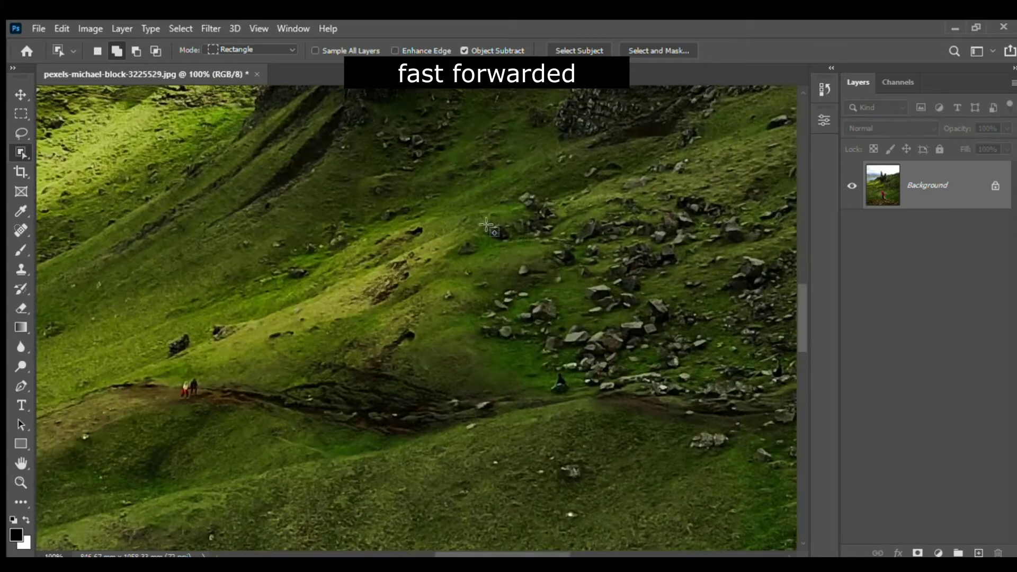
pyautogui.press('l')
pyautogui.moveTo(480, 281)
pyautogui.mouseDown()
pyautogui.moveTo(268, 368)
pyautogui.moveTo(395, 446)
pyautogui.mouseUp()
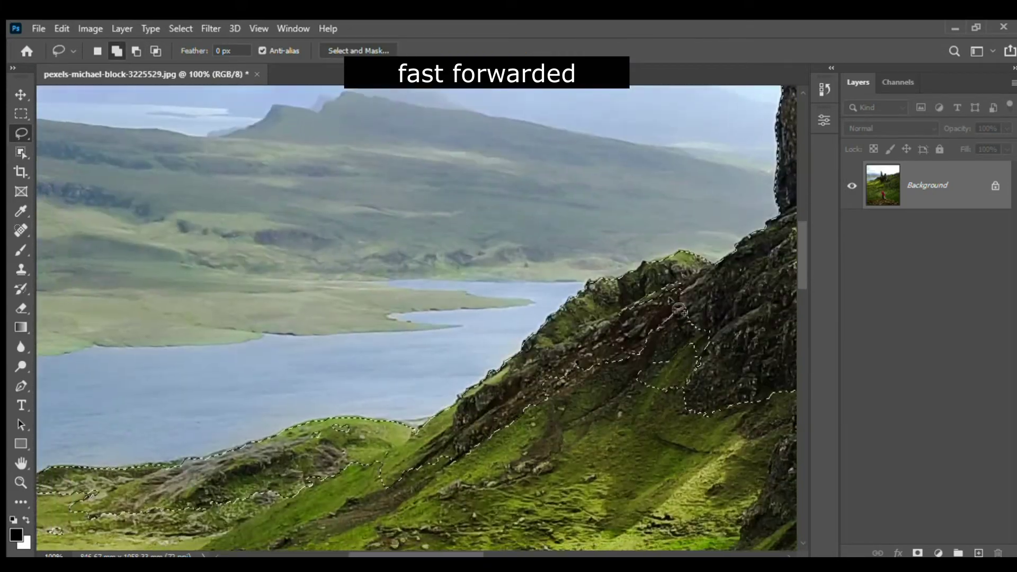
pyautogui.moveTo(281, 469)
pyautogui.mouseDown()
pyautogui.moveTo(584, 329)
pyautogui.moveTo(556, 250)
pyautogui.moveTo(529, 289)
pyautogui.moveTo(382, 245)
pyautogui.moveTo(152, 443)
pyautogui.moveTo(436, 268)
pyautogui.moveTo(456, 239)
pyautogui.mouseUp()
pyautogui.moveTo(518, 247); pyautogui.dragTo(530, 254)
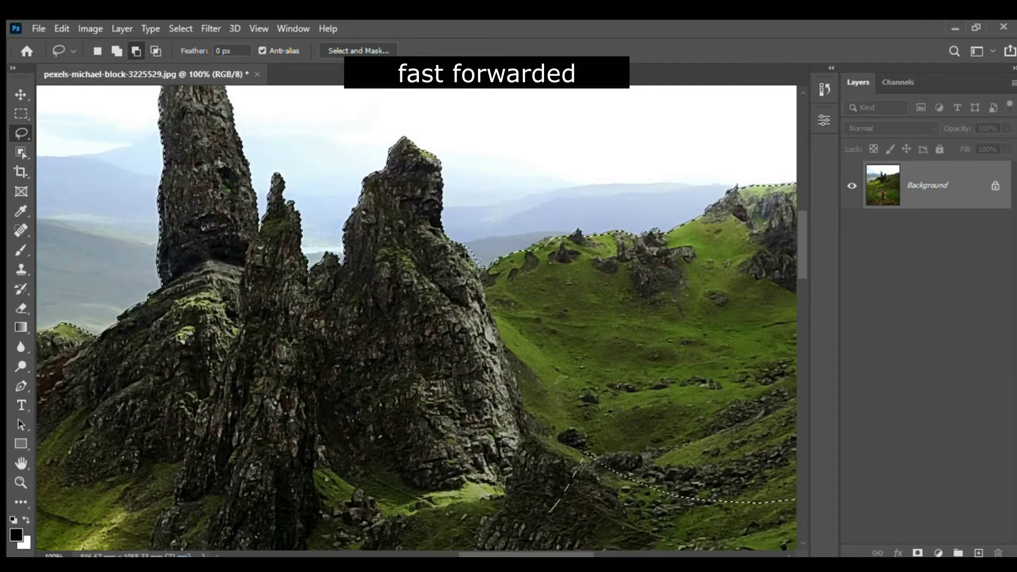
pyautogui.click(117, 51)
pyautogui.moveTo(609, 424)
pyautogui.mouseDown()
pyautogui.moveTo(415, 234)
pyautogui.moveTo(599, 298)
pyautogui.moveTo(286, 334)
pyautogui.moveTo(321, 323)
pyautogui.mouseUp()
pyautogui.moveTo(399, 165); pyautogui.dragTo(652, 204)
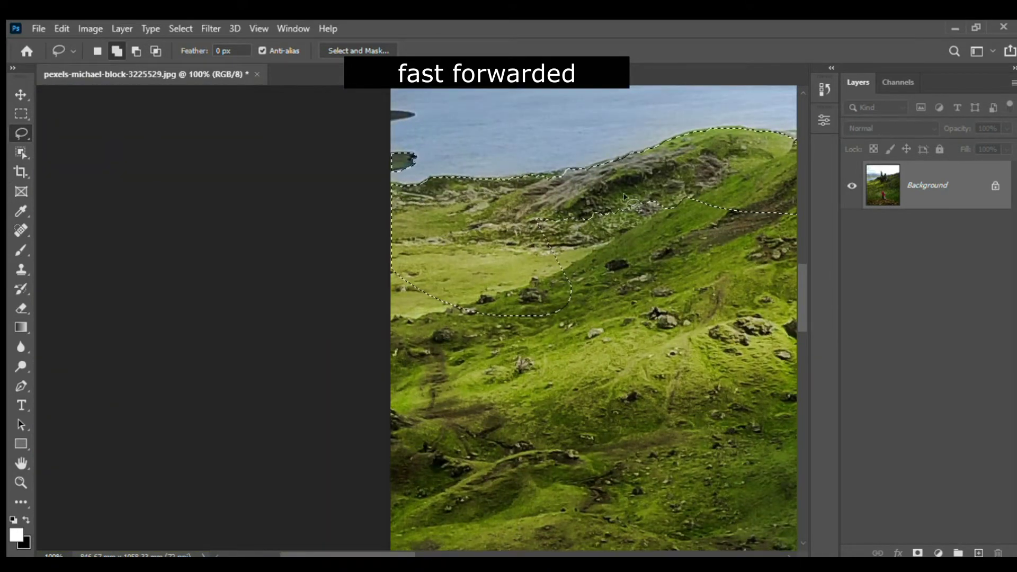
# Add rectangular boxes over the lower hillside, extending the selection to the photo's bottom edge.
pyautogui.press('m')
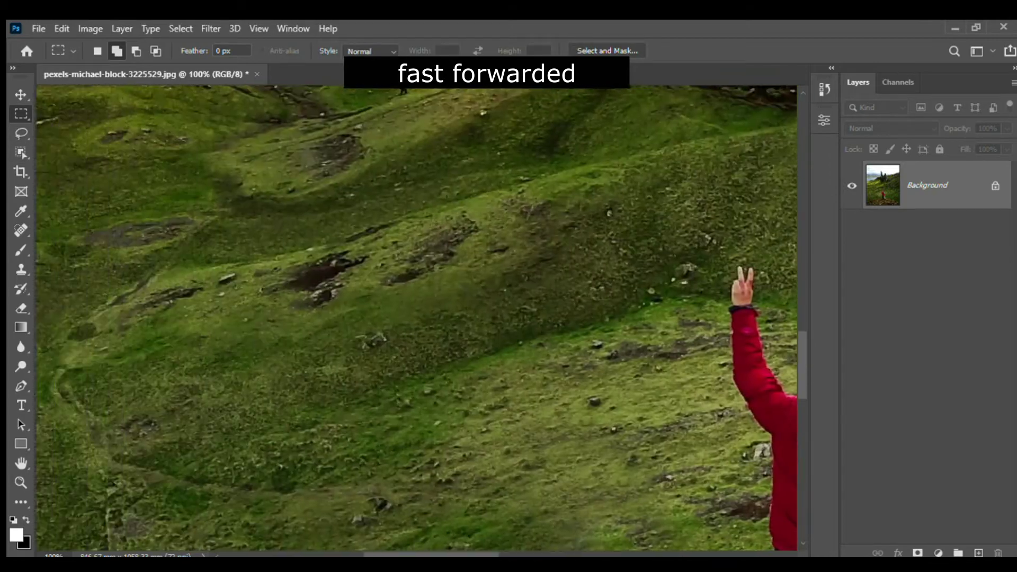
pyautogui.hotkey('ctrl', '0')
pyautogui.moveTo(235, 279); pyautogui.dragTo(546, 515)
pyautogui.moveTo(268, 267); pyautogui.dragTo(790, 448)
pyautogui.moveTo(318, 449); pyautogui.dragTo(601, 209)
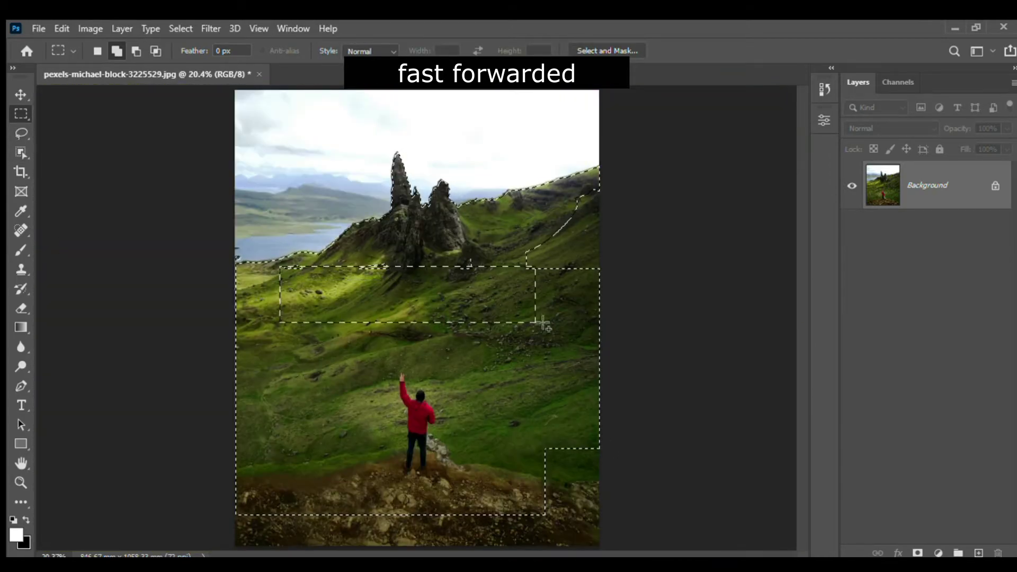
pyautogui.moveTo(574, 183); pyautogui.dragTo(600, 261)
pyautogui.moveTo(218, 511); pyautogui.dragTo(524, 551)
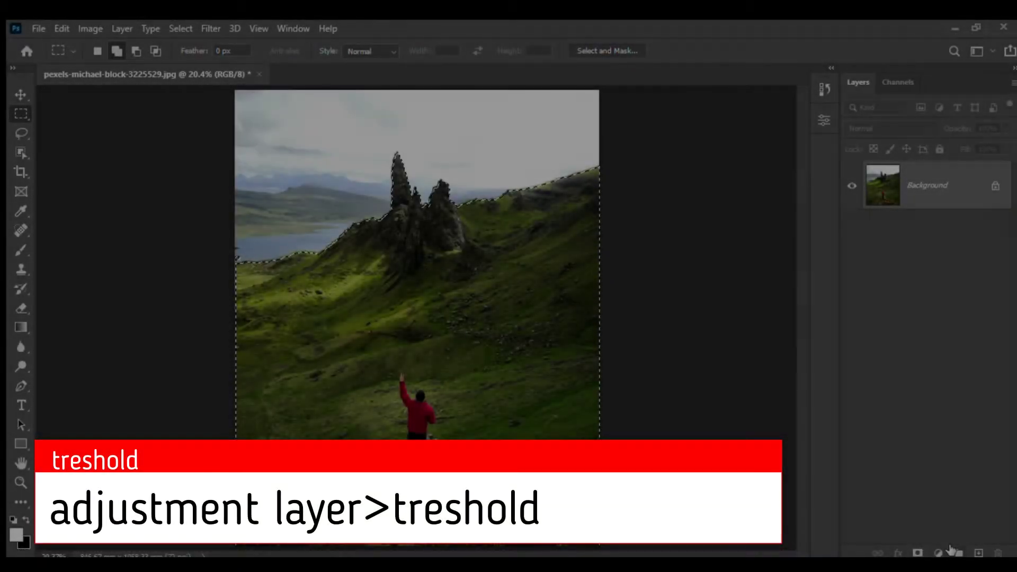
# Undo an accidentally created empty group above the Background layer.
pyautogui.click(958, 552)
pyautogui.hotkey('ctrl', 'z')
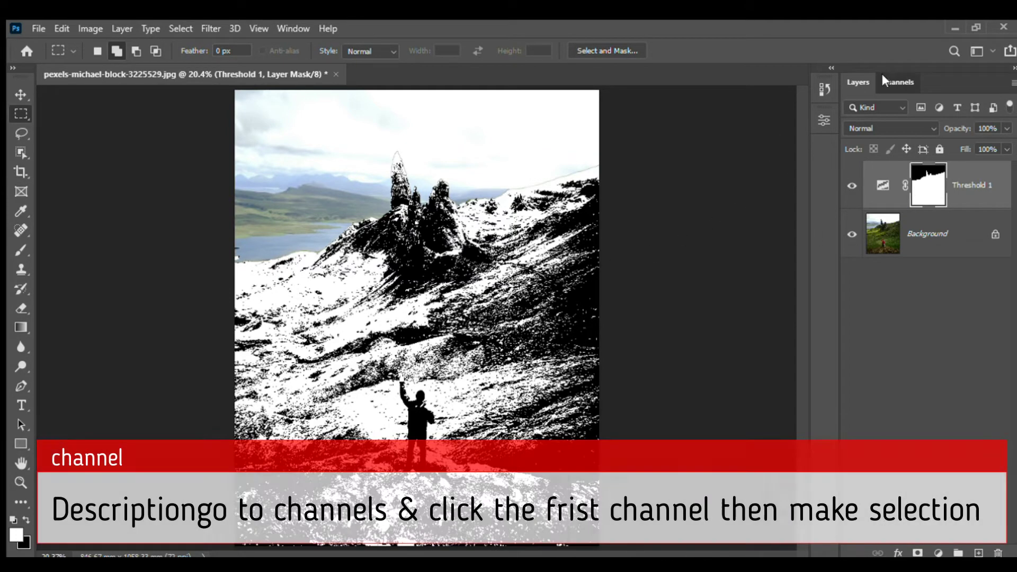
# Load the Blue channel's white areas as a selection and delete the Threshold 1 layer.
pyautogui.click(884, 80)
pyautogui.click(933, 127)
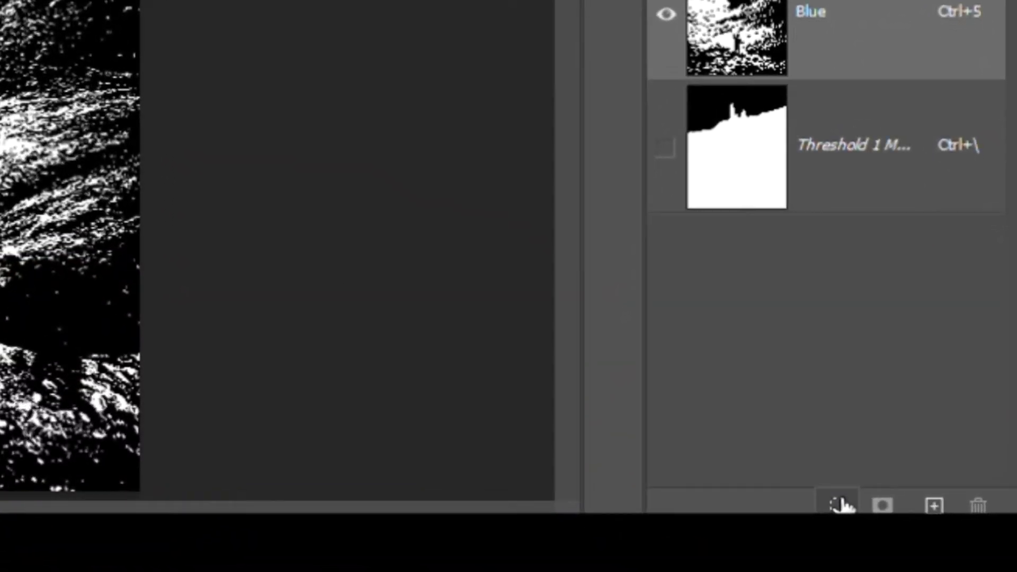
pyautogui.click(840, 505)
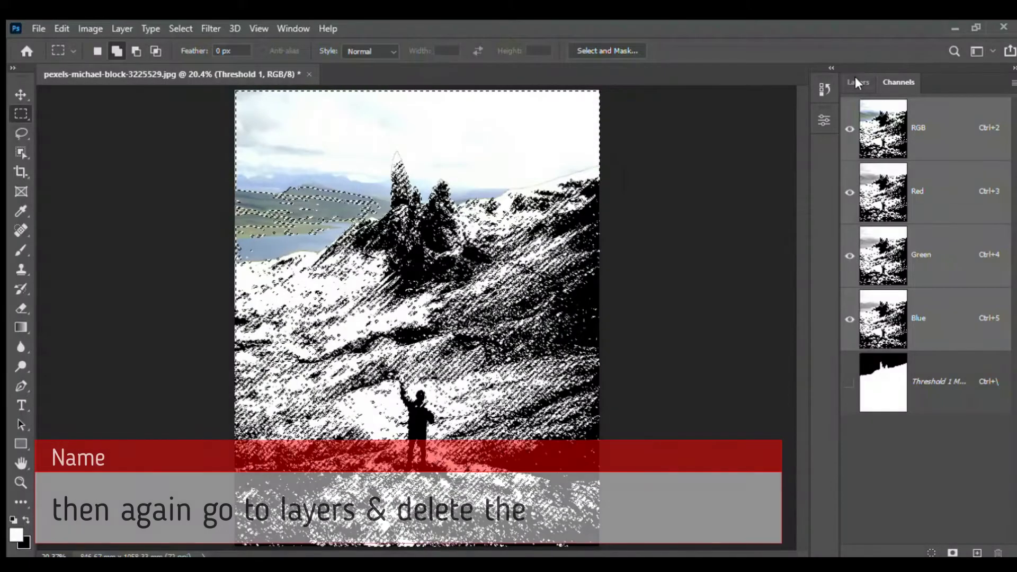
pyautogui.click(855, 80)
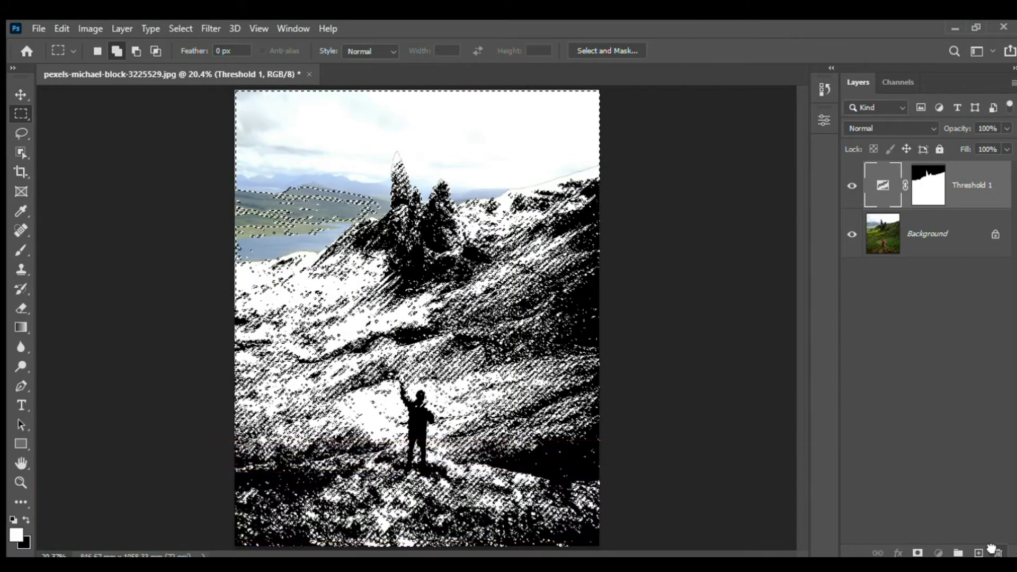
pyautogui.click(997, 553)
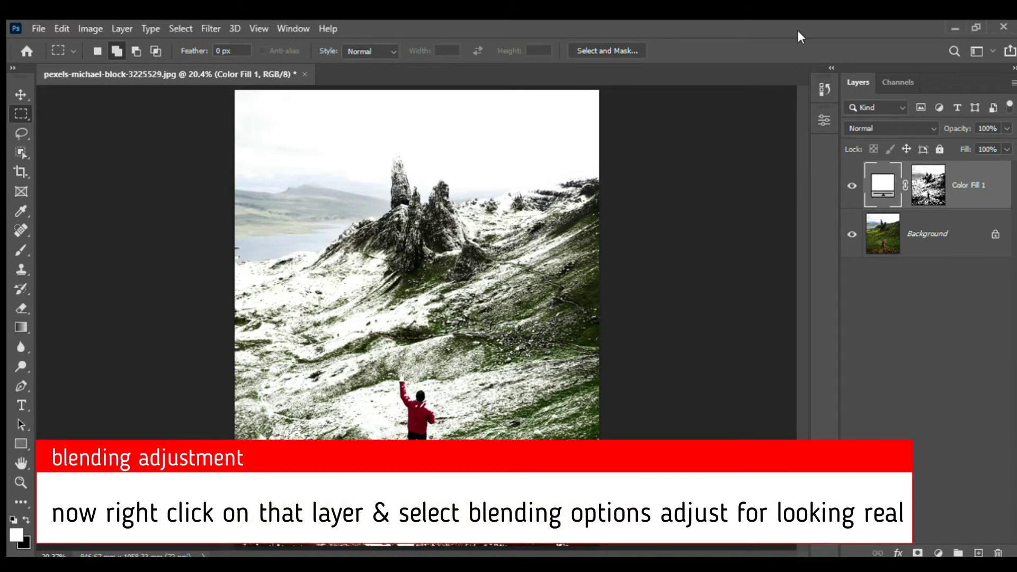
# Zoom in three times on the snow texture, then fit the whole photo in the window.
pyautogui.press('h')
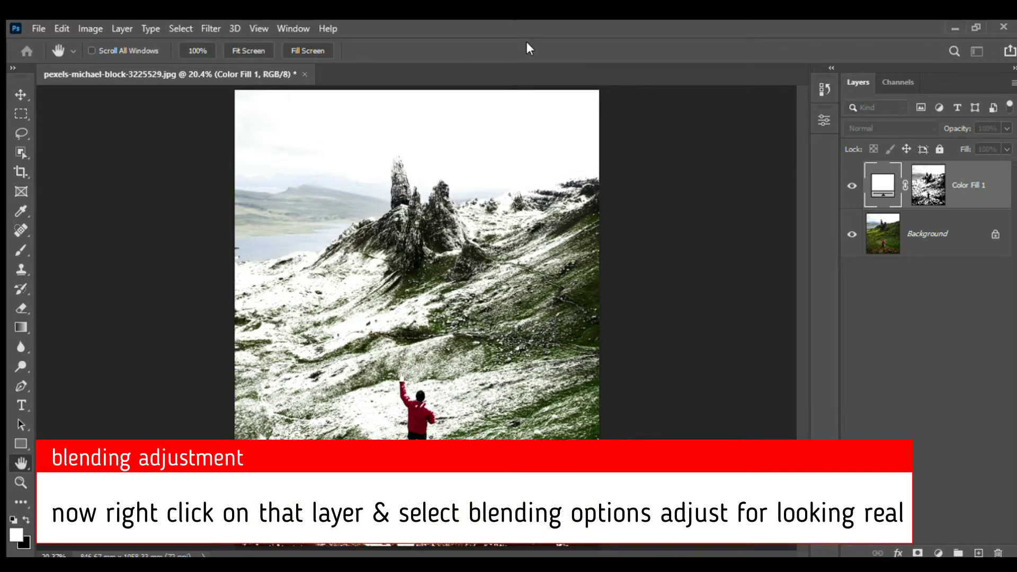
pyautogui.keyDown('ctrl'); pyautogui.click(313, 307); pyautogui.keyUp('ctrl')
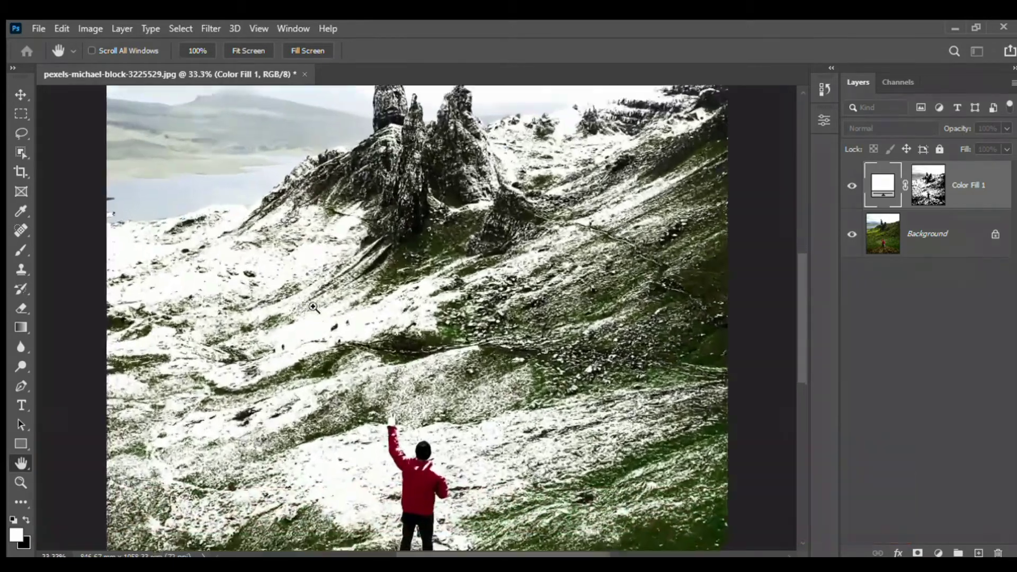
pyautogui.keyDown('ctrl'); pyautogui.click(313, 307); pyautogui.keyUp('ctrl')
pyautogui.keyDown('ctrl'); pyautogui.click(313, 307); pyautogui.keyUp('ctrl')
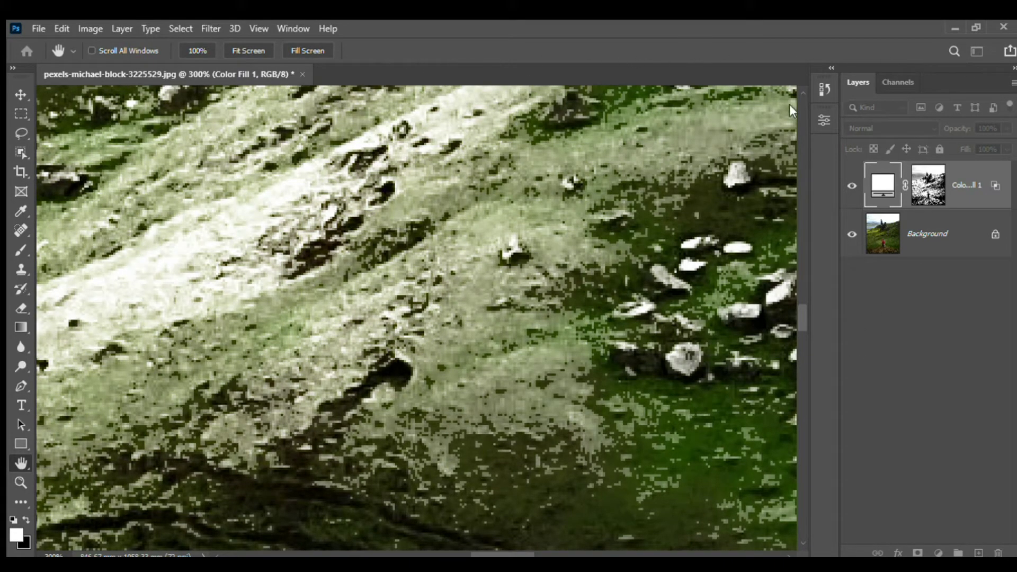
pyautogui.press('m')
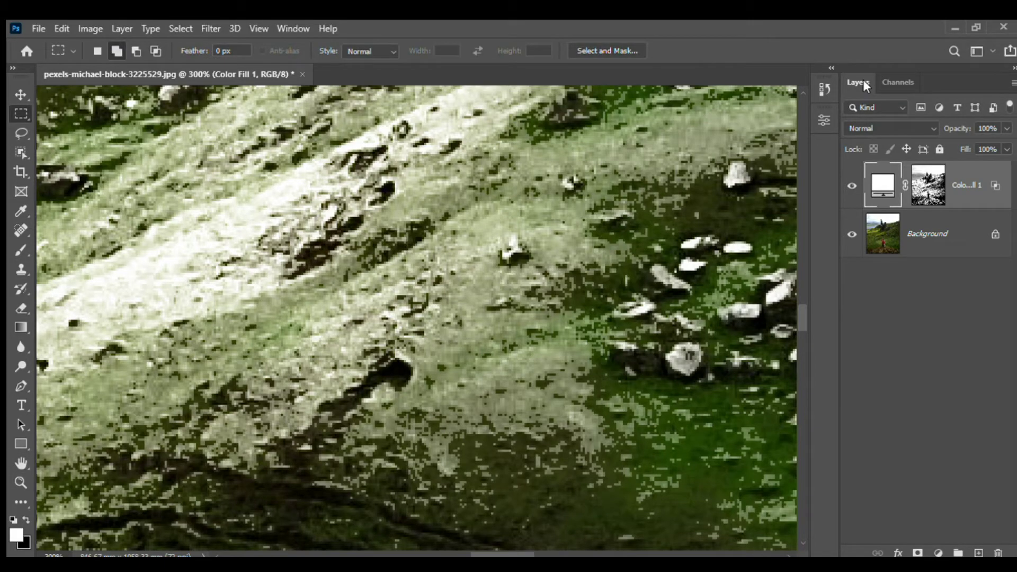
pyautogui.hotkey('ctrl', '0')
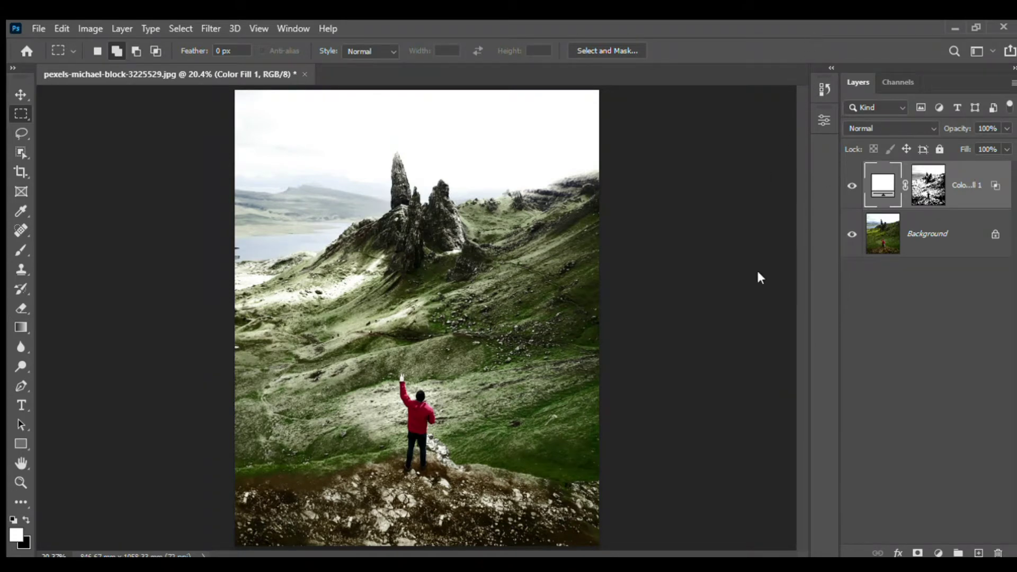
# Zoom in on the red-jacketed man, target Color Fill 1's layer mask, and choose the Brush.
pyautogui.press('space')
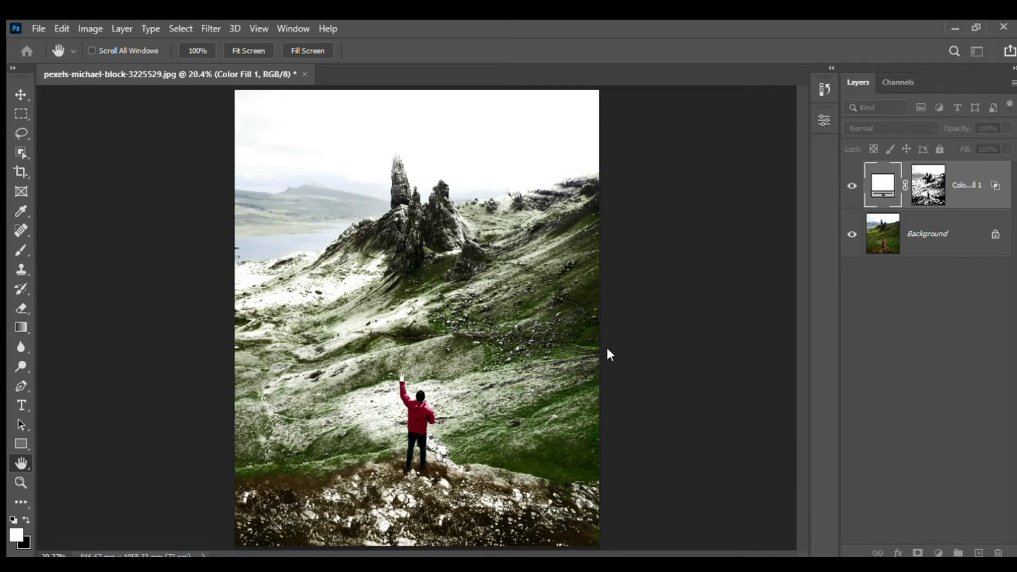
pyautogui.press('m')
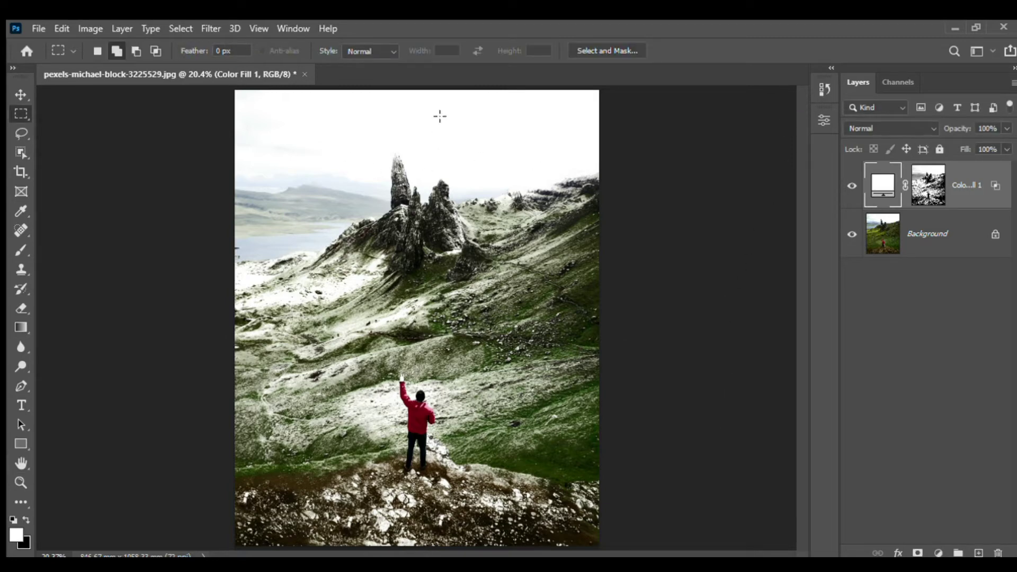
pyautogui.scroll(1, 371, 380)
pyautogui.scroll(2, 372, 381)
pyautogui.scroll(2, 373, 381)
pyautogui.scroll(2, 375, 382)
pyautogui.scroll(-2, 377, 381)
pyautogui.scroll(-4, 440, 260)
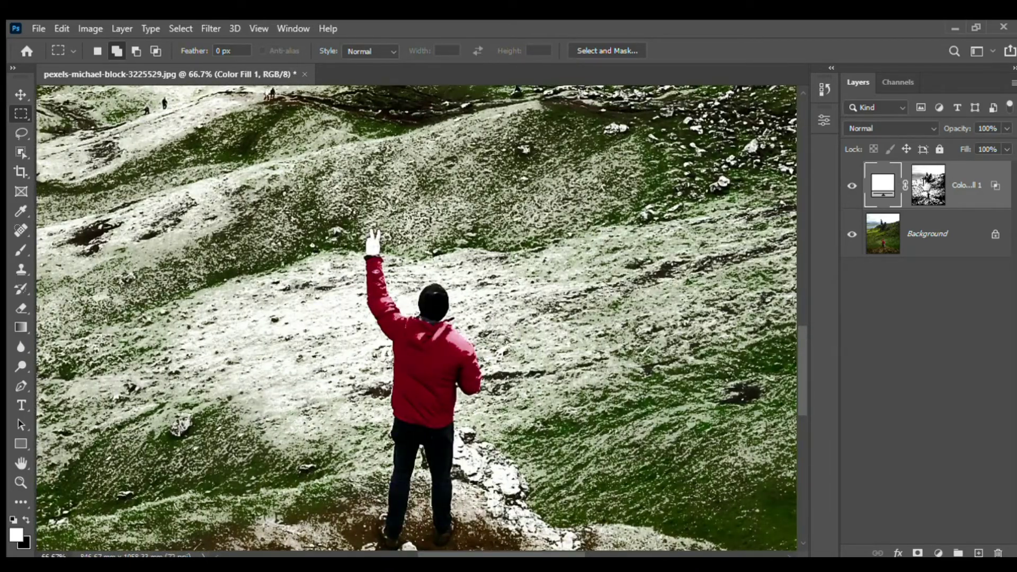
pyautogui.hotkey('ctrl', '\\')
pyautogui.click(15, 250)
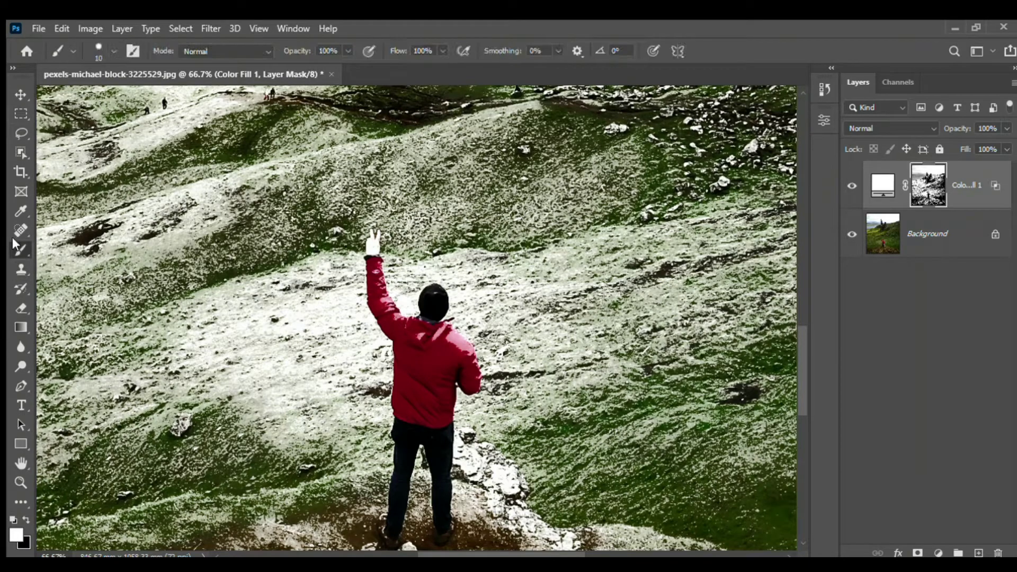
# Paint snow off the arm's edge, pink jacket patches and the raised hand down to the wrist.
pyautogui.scroll(1, 413, 312)
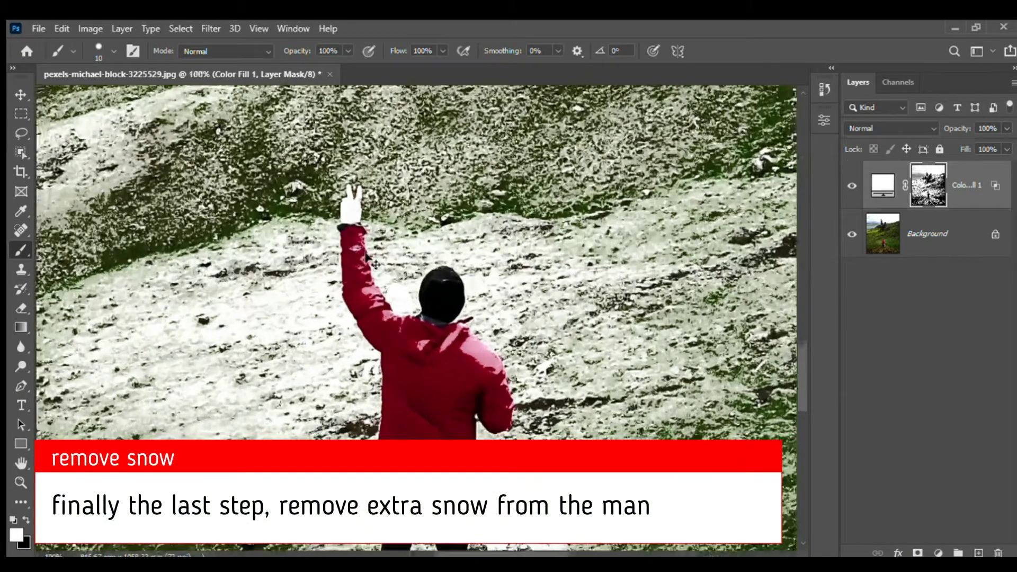
pyautogui.scroll(2, 408, 302)
pyautogui.scroll(2, 387, 276)
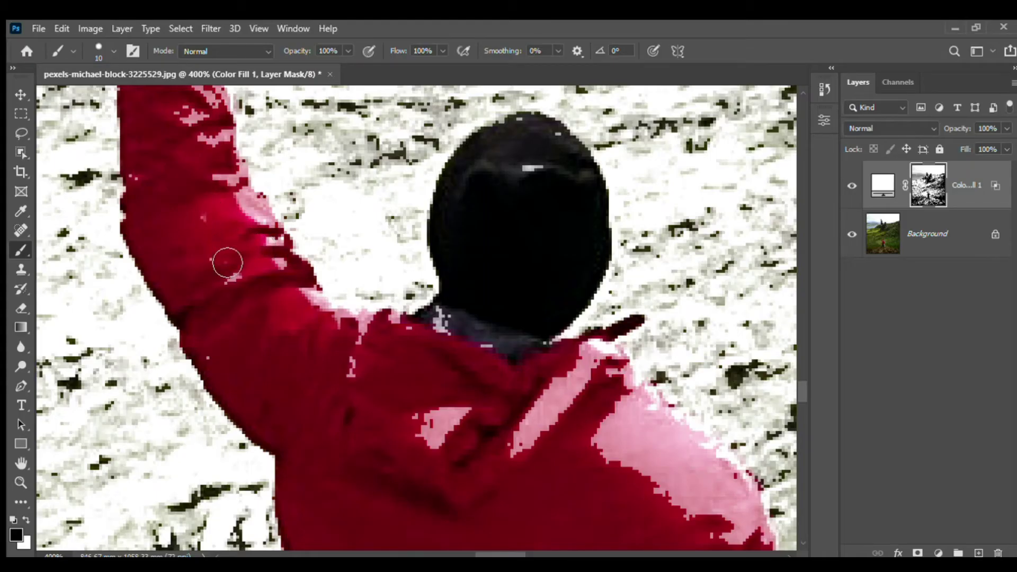
pyautogui.moveTo(131, 195); pyautogui.dragTo(114, 173)
pyautogui.hotkey('ctrl', 'z')
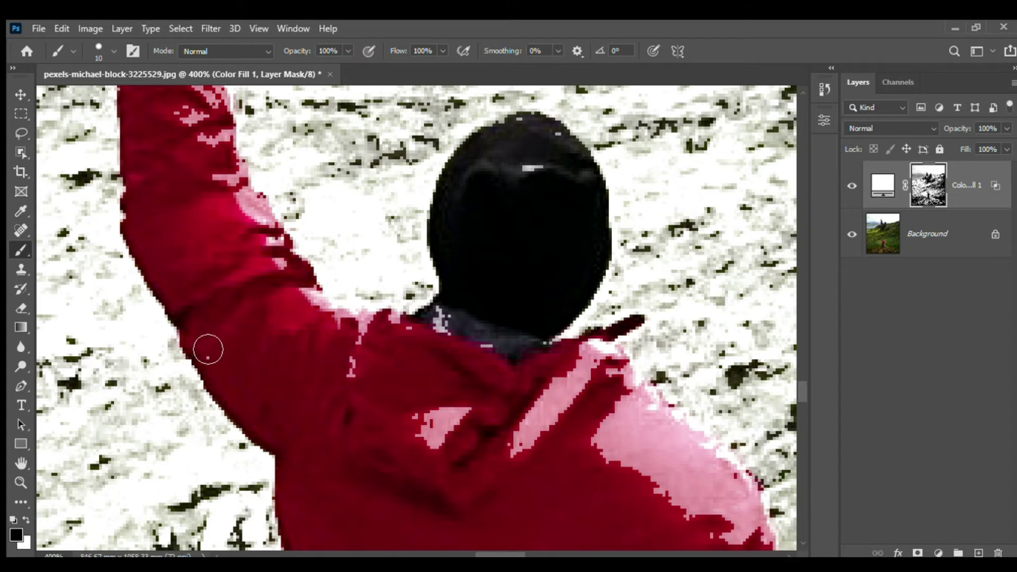
pyautogui.moveTo(366, 402); pyautogui.dragTo(514, 449)
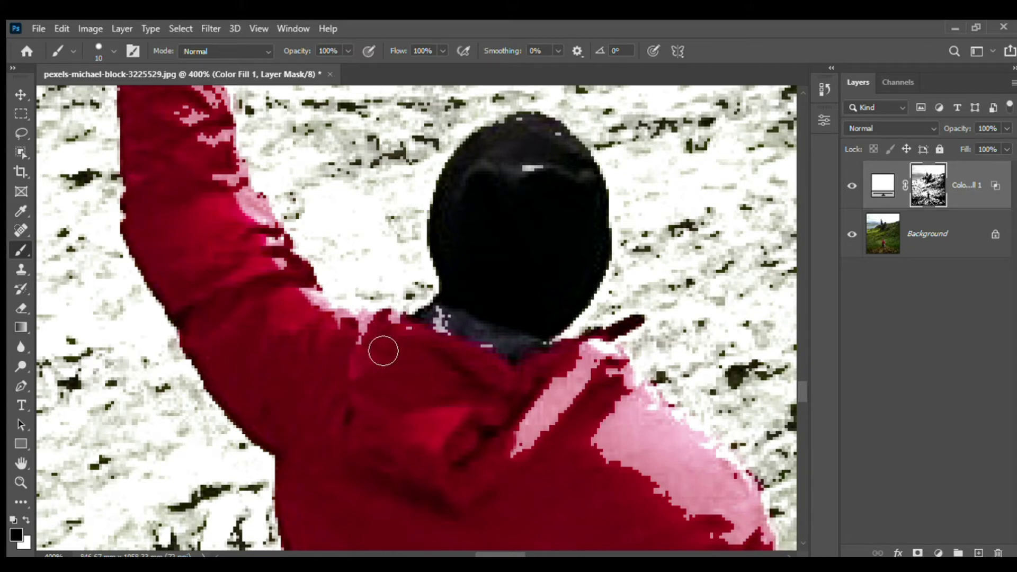
pyautogui.moveTo(302, 307); pyautogui.dragTo(367, 380)
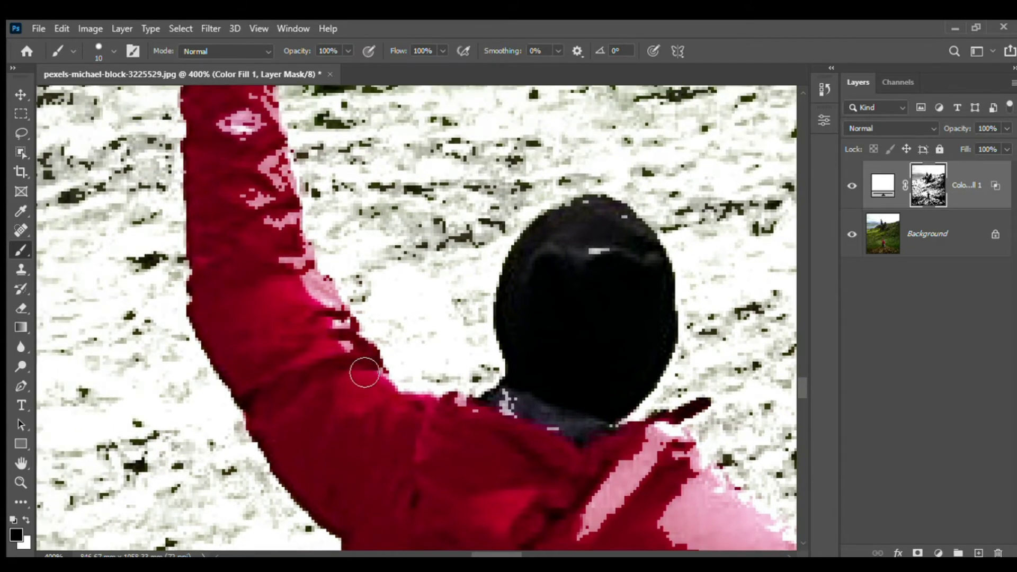
pyautogui.moveTo(268, 245); pyautogui.dragTo(342, 433)
pyautogui.moveTo(315, 322)
pyautogui.mouseDown()
pyautogui.moveTo(296, 159)
pyautogui.moveTo(307, 264)
pyautogui.mouseUp()
pyautogui.moveTo(309, 349)
pyautogui.mouseDown()
pyautogui.moveTo(294, 272)
pyautogui.moveTo(294, 303)
pyautogui.mouseUp()
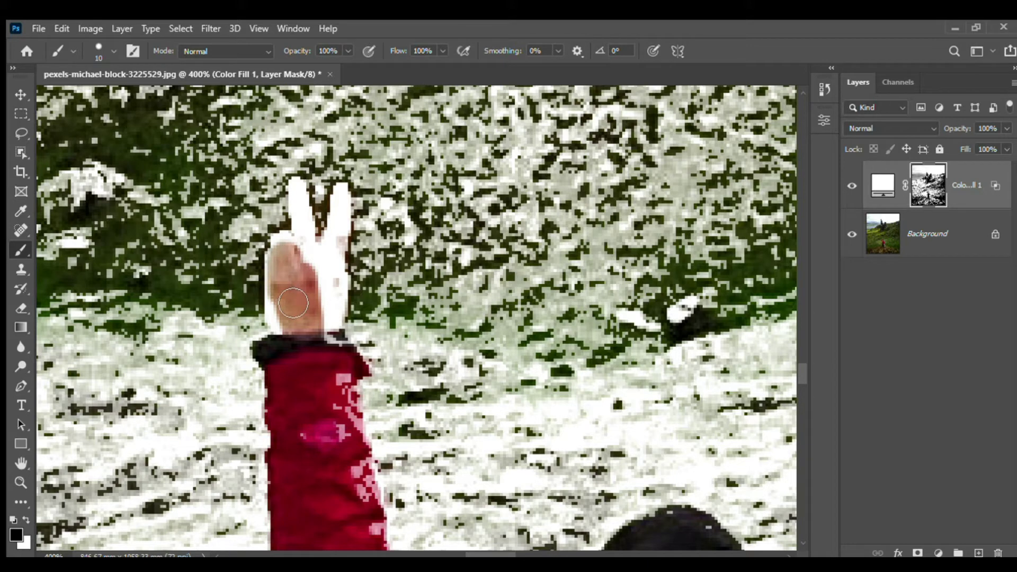
pyautogui.moveTo(292, 316); pyautogui.dragTo(302, 338)
# Clear light patches along the jacket's edges and shoulder, and white specks from the head.
pyautogui.moveTo(358, 437); pyautogui.dragTo(345, 378)
pyautogui.moveTo(354, 478); pyautogui.dragTo(333, 405)
pyautogui.moveTo(331, 350)
pyautogui.mouseDown()
pyautogui.moveTo(352, 468)
pyautogui.moveTo(316, 333)
pyautogui.mouseUp()
pyautogui.moveTo(314, 271)
pyautogui.mouseDown()
pyautogui.moveTo(328, 339)
pyautogui.moveTo(297, 278)
pyautogui.mouseUp()
pyautogui.moveTo(343, 351)
pyautogui.mouseDown()
pyautogui.moveTo(384, 432)
pyautogui.moveTo(463, 488)
pyautogui.moveTo(565, 484)
pyautogui.mouseUp()
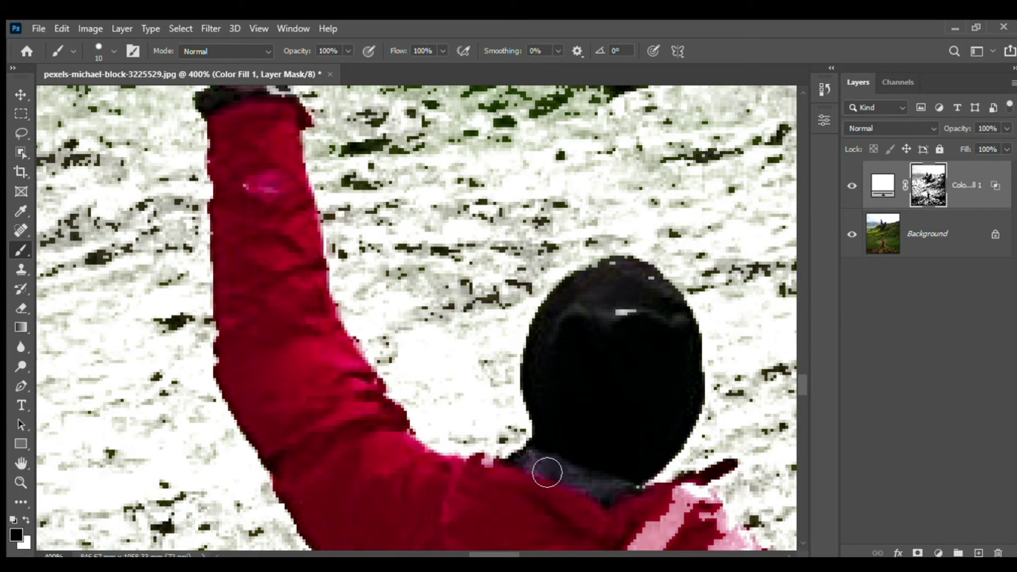
pyautogui.moveTo(645, 322)
pyautogui.mouseDown()
pyautogui.moveTo(622, 275)
pyautogui.moveTo(602, 291)
pyautogui.mouseUp()
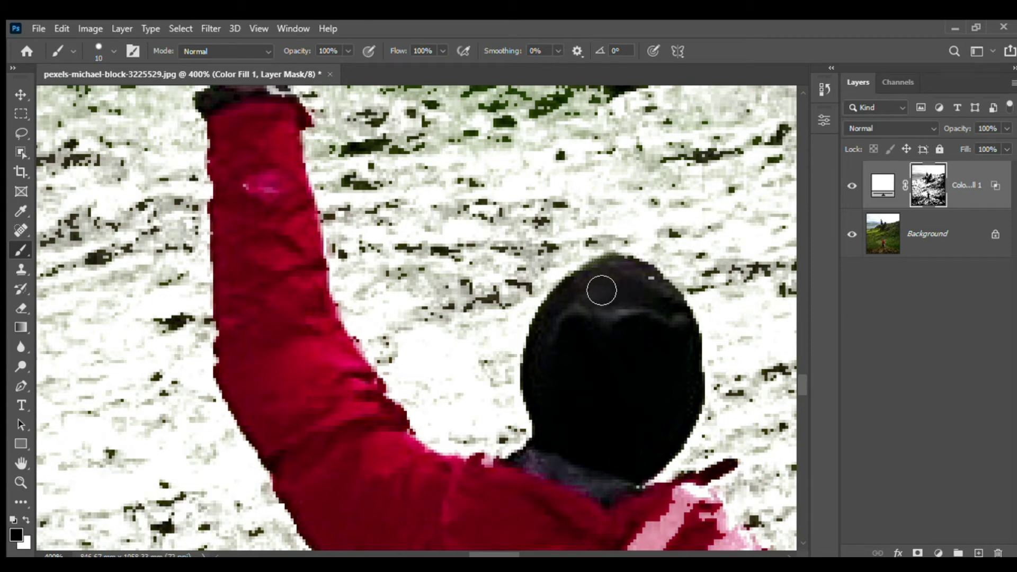
pyautogui.moveTo(597, 405)
pyautogui.mouseDown()
pyautogui.moveTo(434, 256)
pyautogui.moveTo(243, 352)
pyautogui.mouseUp()
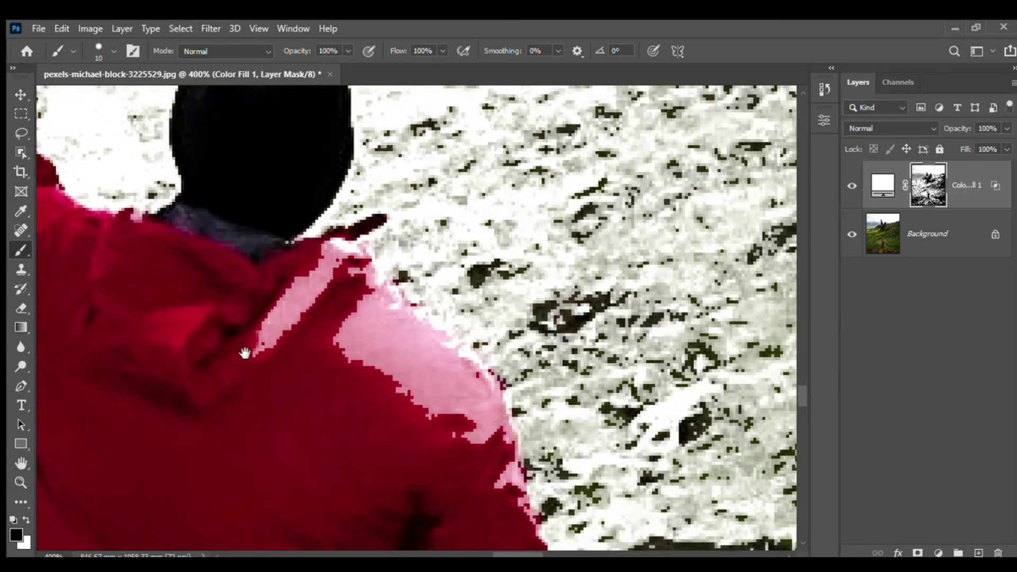
# Paint out the pink snow patch on the shoulder and the light streak at the arm edge.
pyautogui.moveTo(259, 292)
pyautogui.mouseDown()
pyautogui.moveTo(275, 251)
pyautogui.moveTo(310, 228)
pyautogui.moveTo(337, 276)
pyautogui.moveTo(445, 376)
pyautogui.moveTo(466, 464)
pyautogui.moveTo(438, 479)
pyautogui.moveTo(375, 397)
pyautogui.moveTo(337, 386)
pyautogui.moveTo(370, 364)
pyautogui.moveTo(320, 355)
pyautogui.moveTo(288, 334)
pyautogui.moveTo(299, 297)
pyautogui.moveTo(281, 285)
pyautogui.mouseUp()
pyautogui.moveTo(334, 347); pyautogui.dragTo(211, 173)
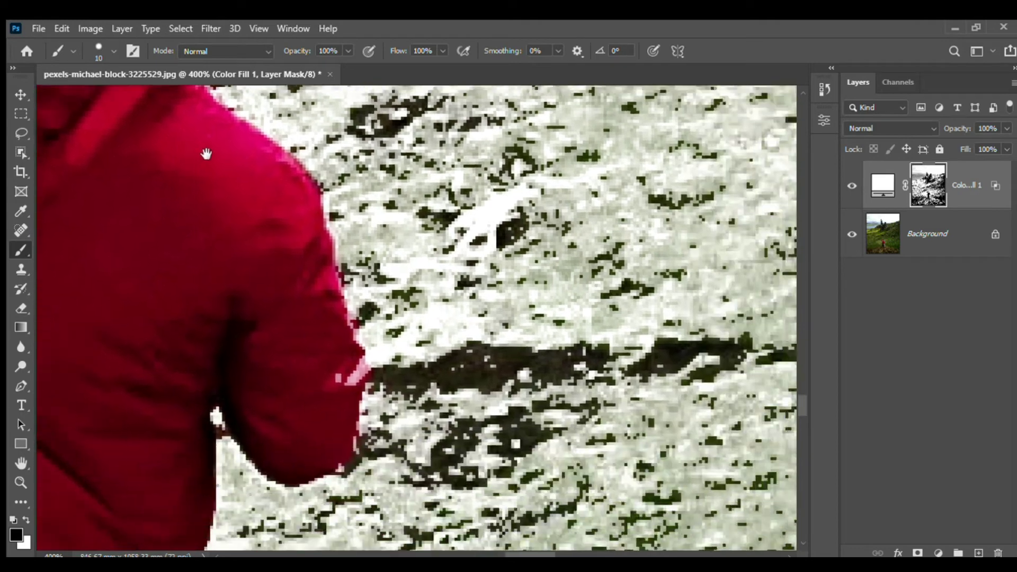
pyautogui.moveTo(343, 342); pyautogui.dragTo(351, 347)
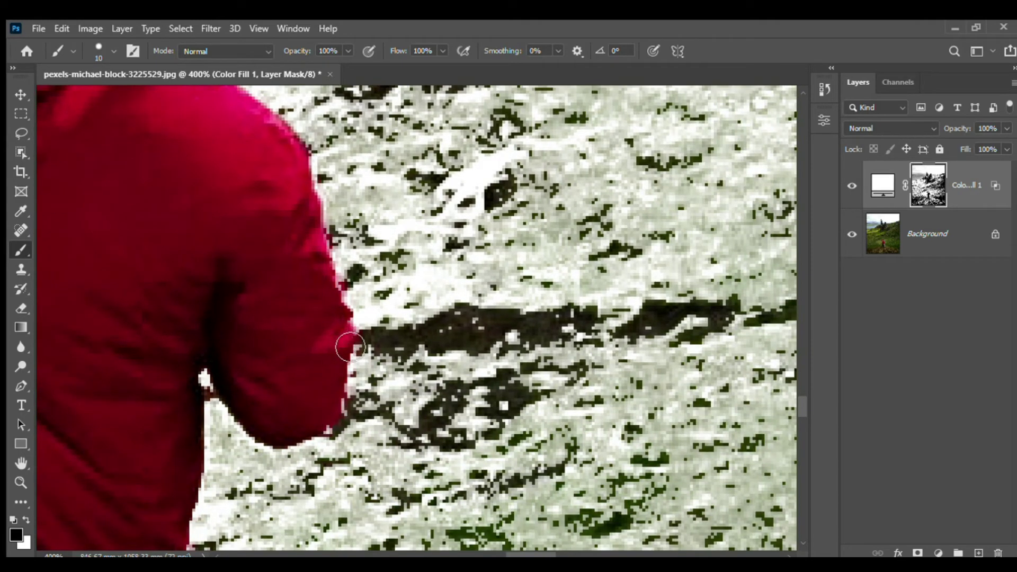
# Remove snow along the edges of the left and right boots.
pyautogui.moveTo(298, 285); pyautogui.dragTo(529, 257)
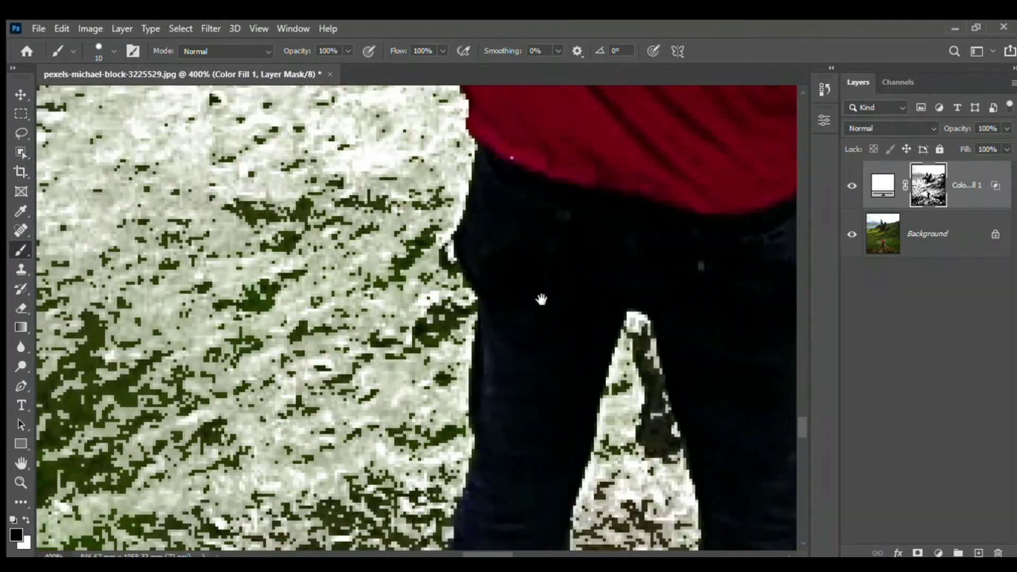
pyautogui.moveTo(541, 297)
pyautogui.mouseDown()
pyautogui.moveTo(461, 198)
pyautogui.moveTo(463, 60)
pyautogui.mouseUp()
pyautogui.moveTo(341, 273)
pyautogui.mouseDown()
pyautogui.moveTo(333, 297)
pyautogui.moveTo(302, 286)
pyautogui.moveTo(307, 241)
pyautogui.moveTo(329, 234)
pyautogui.moveTo(334, 318)
pyautogui.moveTo(325, 329)
pyautogui.moveTo(339, 347)
pyautogui.mouseUp()
pyautogui.moveTo(727, 275)
pyautogui.mouseDown()
pyautogui.moveTo(718, 275)
pyautogui.moveTo(718, 313)
pyautogui.mouseUp()
pyautogui.moveTo(479, 98); pyautogui.dragTo(445, 379)
pyautogui.scroll(3, 445, 378)
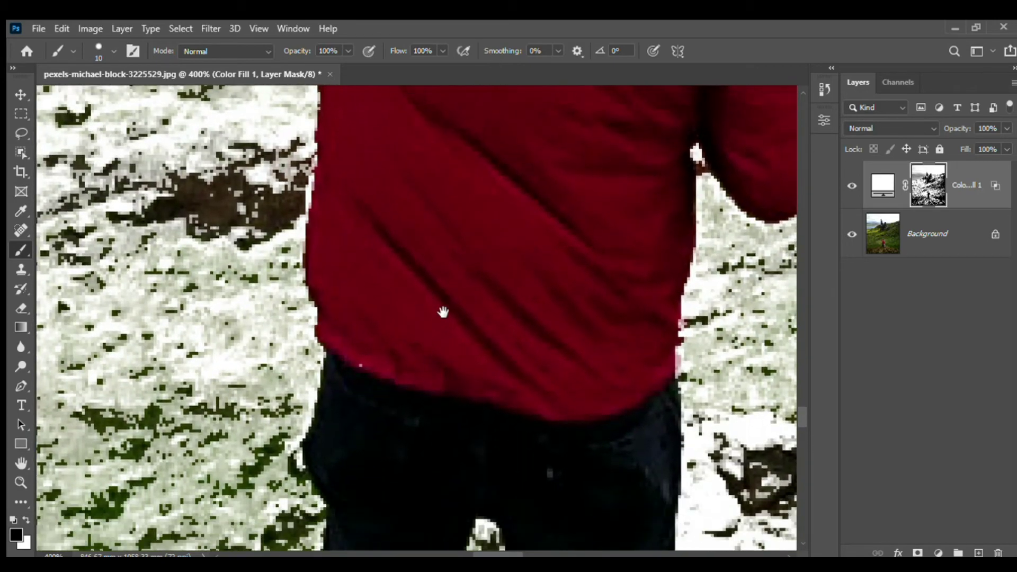
pyautogui.scroll(5, 432, 331)
pyautogui.scroll(5, 428, 301)
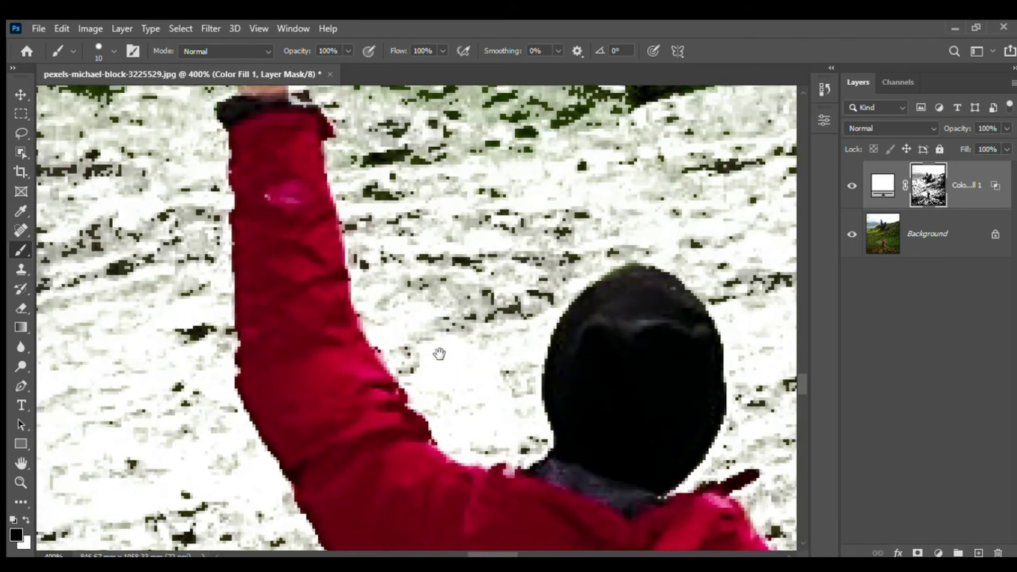
pyautogui.moveTo(438, 352); pyautogui.dragTo(494, 504)
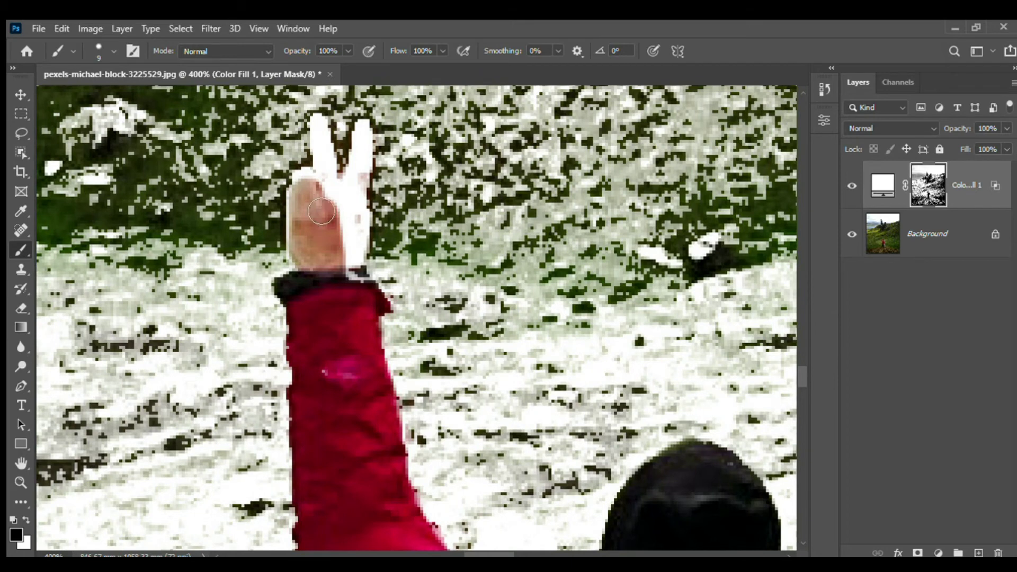
# Clear white from the index and middle fingers on the mask, then fit the whole photo.
pyautogui.moveTo(324, 128)
pyautogui.mouseDown()
pyautogui.moveTo(341, 222)
pyautogui.moveTo(318, 159)
pyautogui.moveTo(327, 194)
pyautogui.mouseUp()
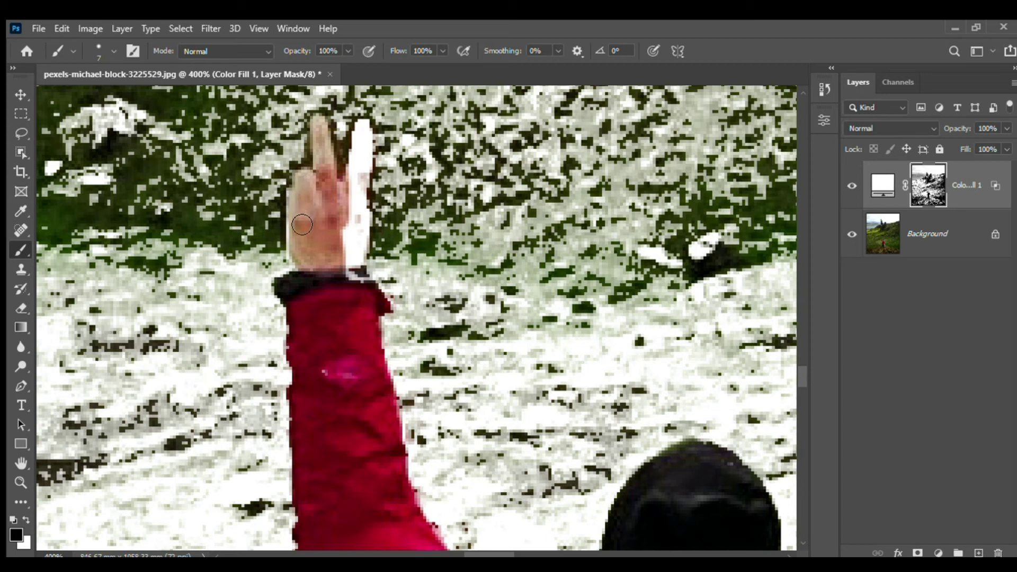
pyautogui.moveTo(302, 247)
pyautogui.mouseDown()
pyautogui.moveTo(351, 226)
pyautogui.moveTo(362, 293)
pyautogui.mouseUp()
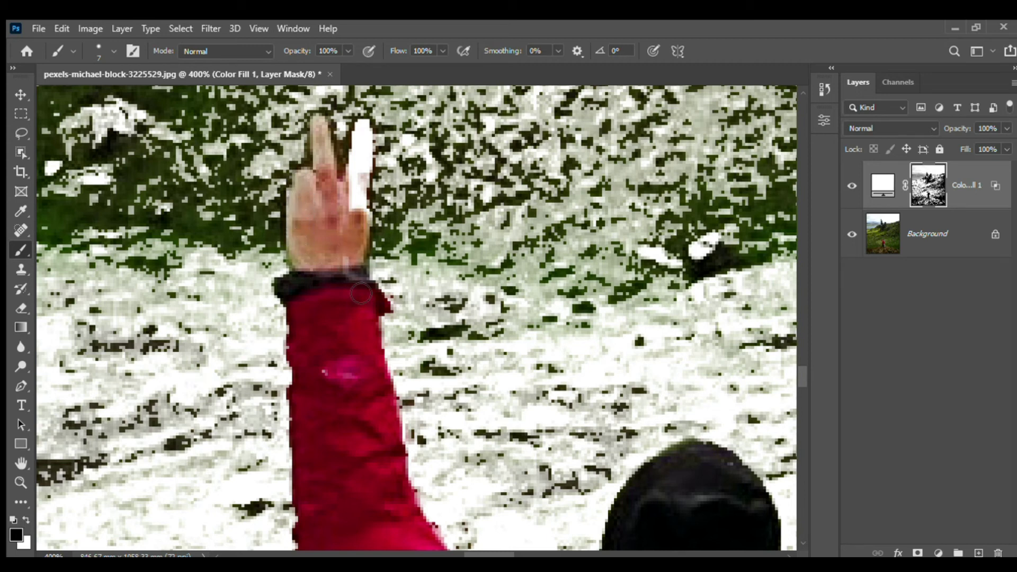
pyautogui.moveTo(356, 200); pyautogui.dragTo(363, 162)
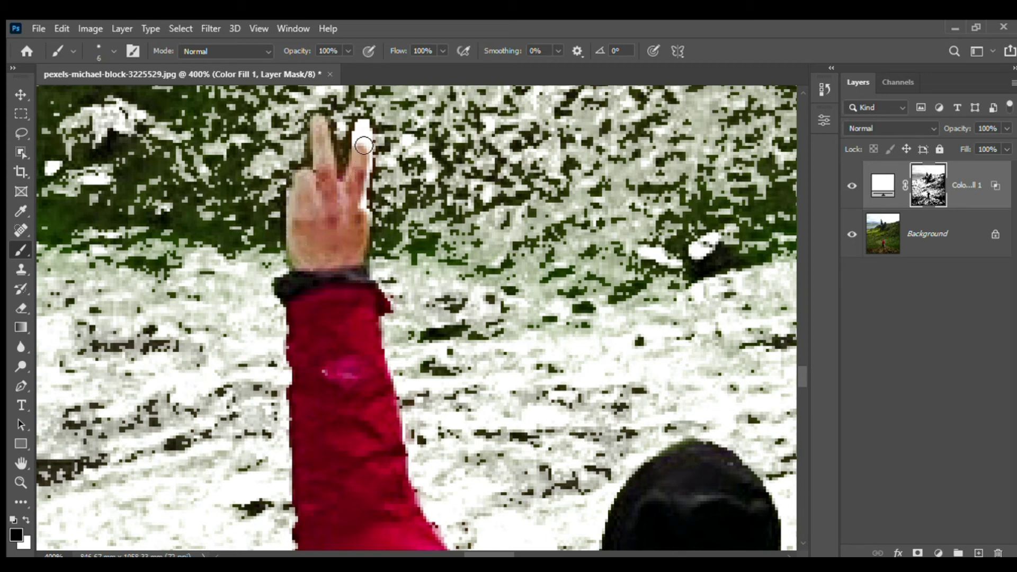
pyautogui.moveTo(364, 127); pyautogui.dragTo(359, 175)
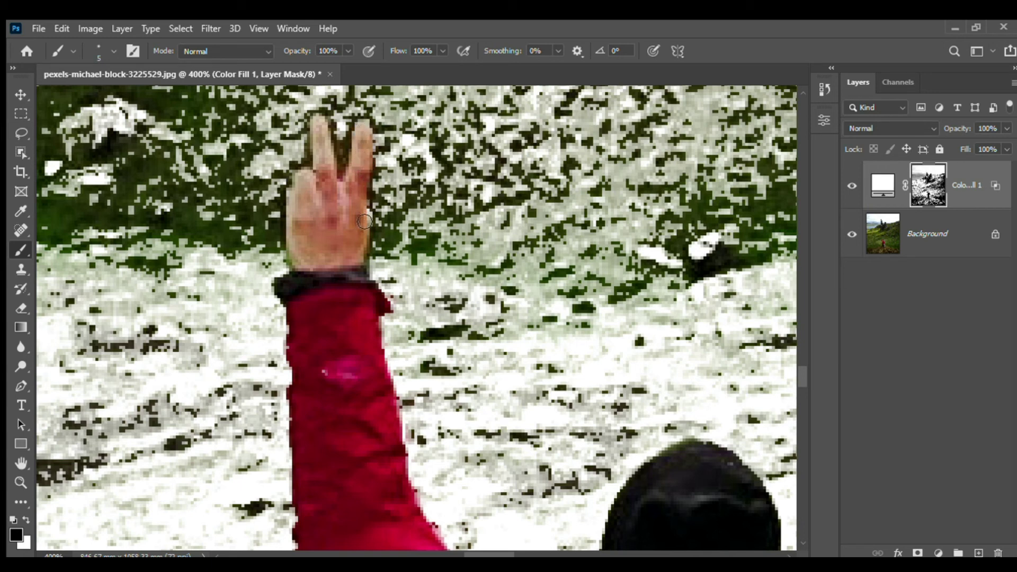
pyautogui.hotkey('ctrl', '0')
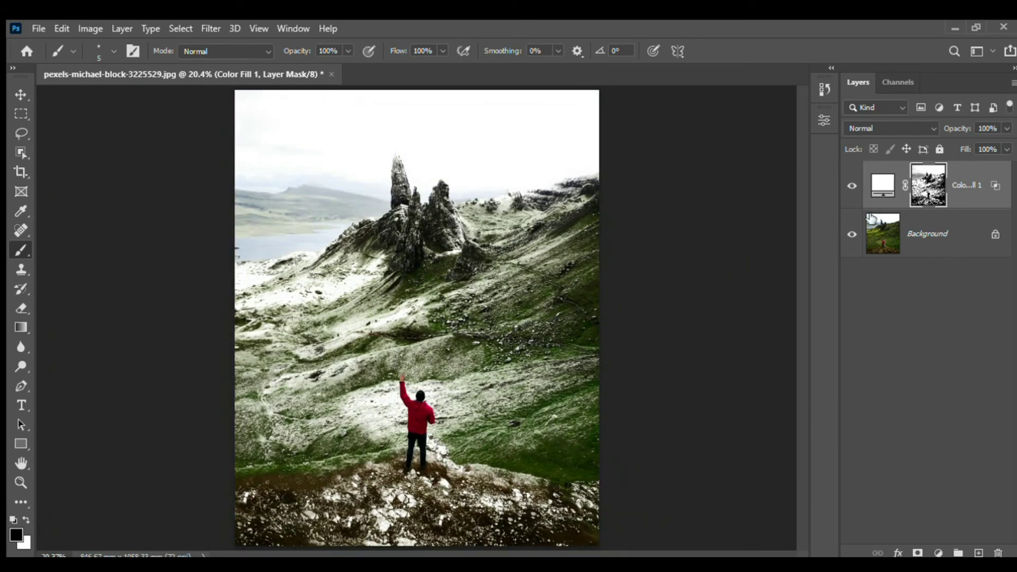
pyautogui.click(852, 186)
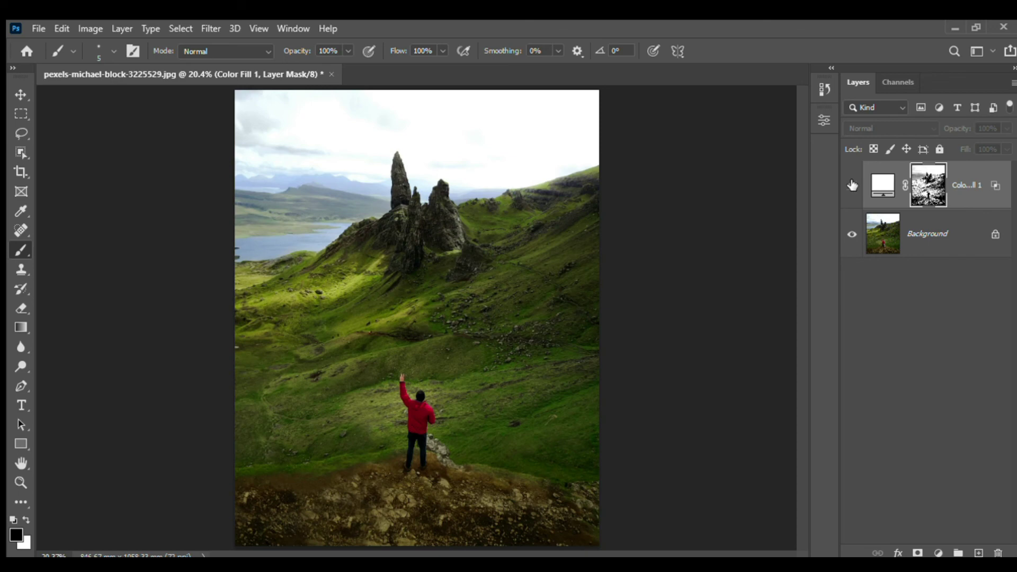
pyautogui.click(852, 185)
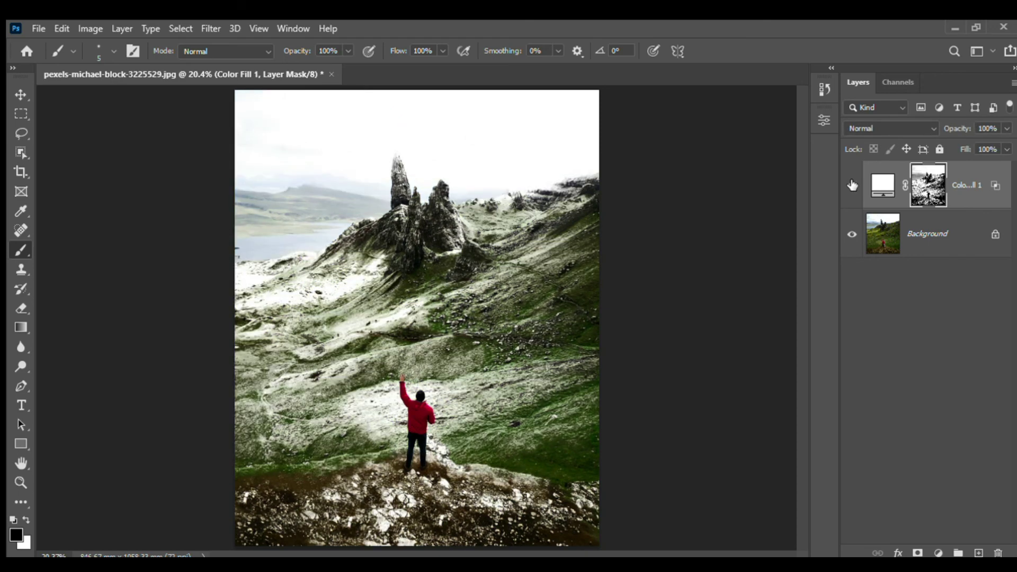